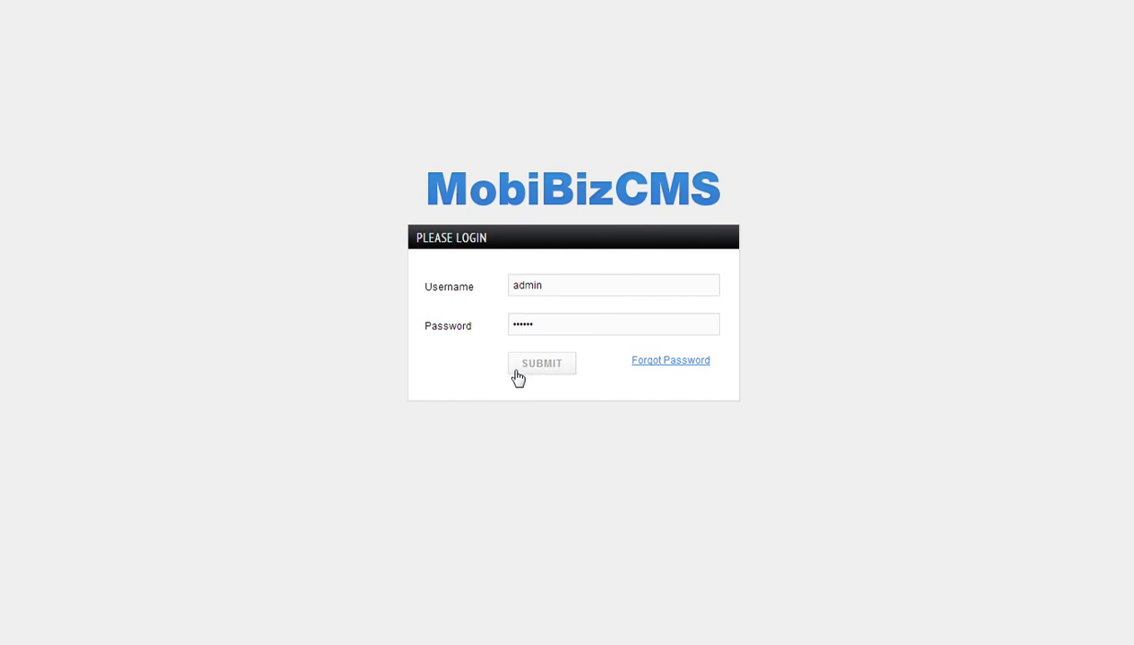
- Log in to the administration area as admin and open the Add New Site form
left_click(533, 369)
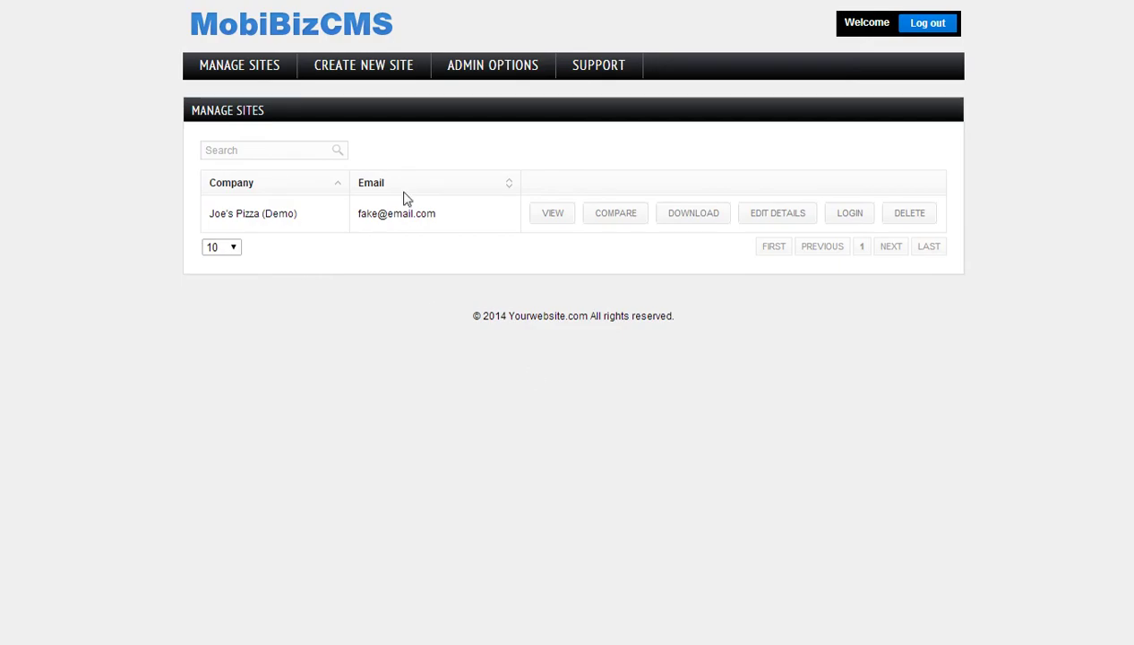
left_click(394, 79)
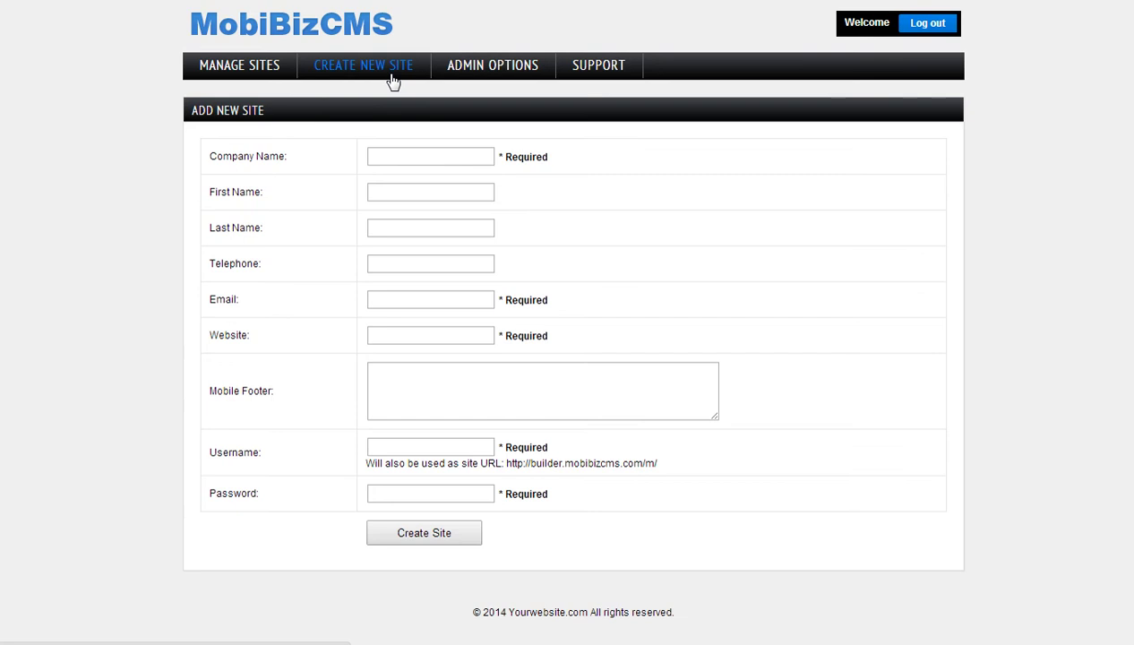
- Enter company name RR Construction, plus the contact's first name and e-mail from suggestions
left_click(385, 152)
type("rr")
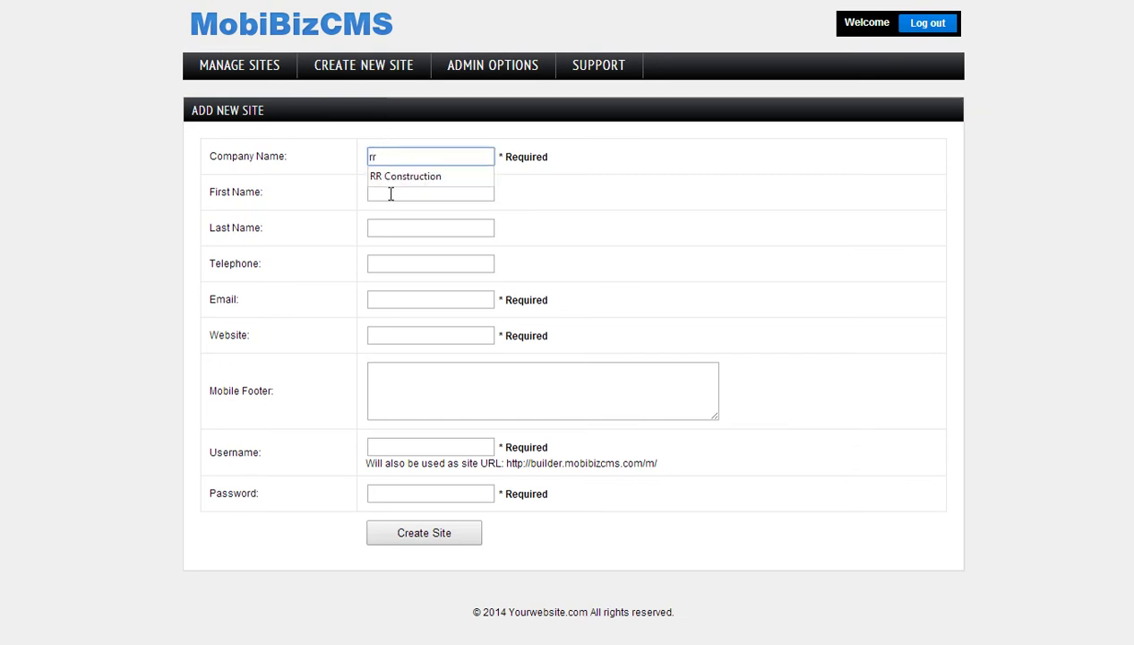
left_click(397, 179)
left_click(391, 192)
type("Rob")
key("Down")
key("Return")
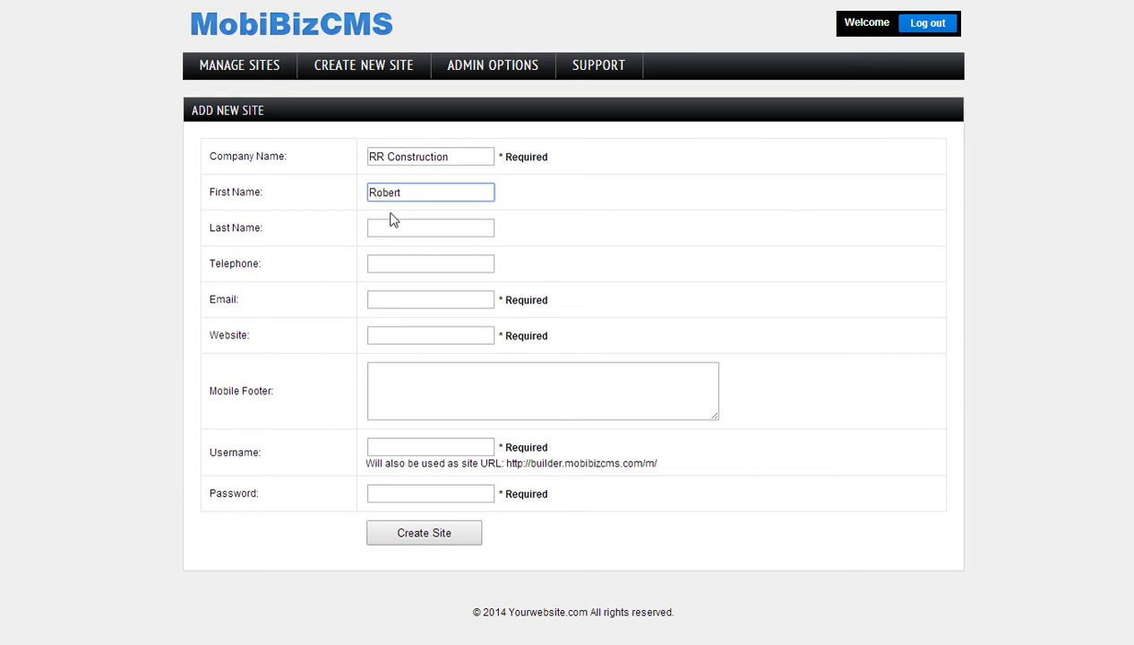
left_click(396, 300)
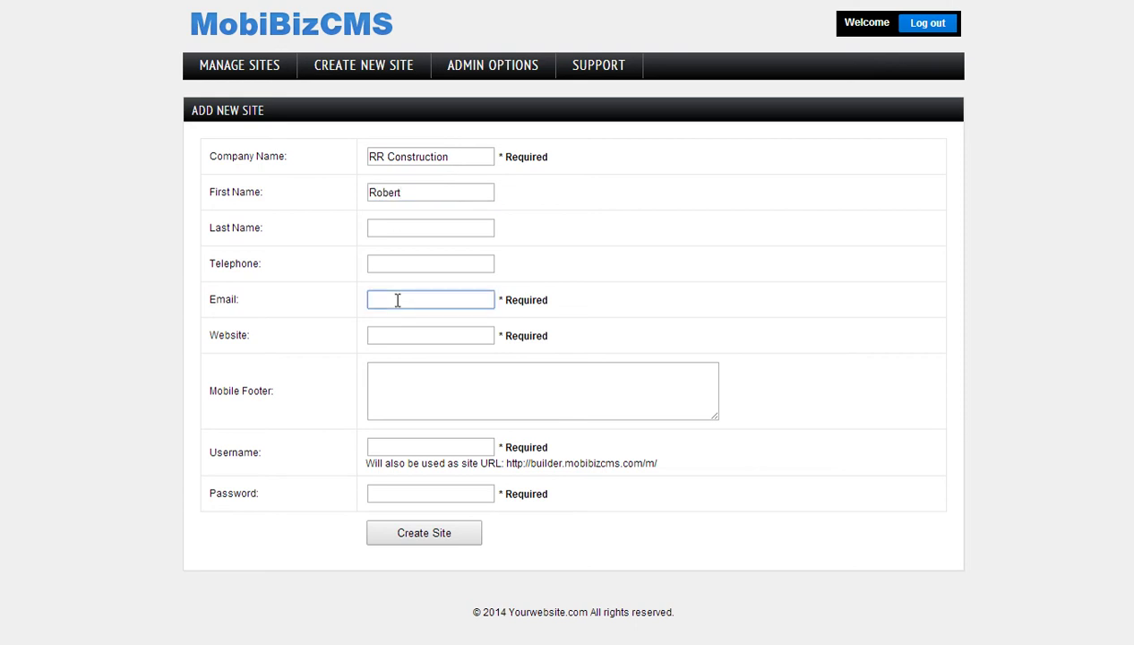
type("bo")
left_click(400, 323)
- Set the website to rrconstruction.com and the mobile footer to 'Powered by MobiBizZCMS'
left_click(398, 335)
type("r")
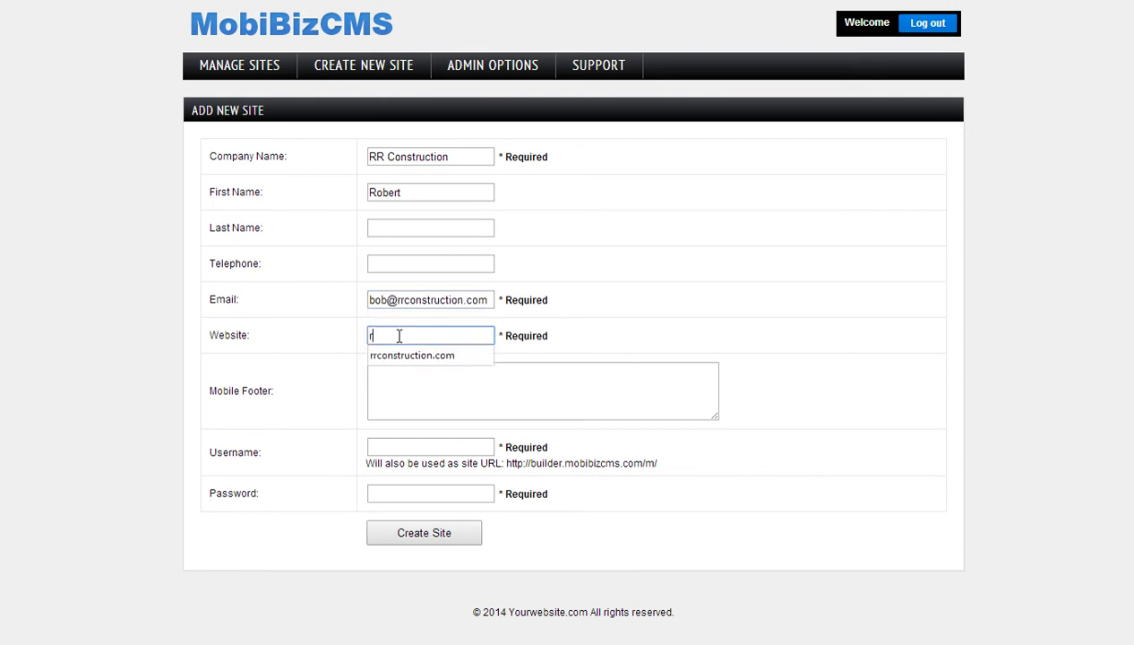
left_click(400, 355)
left_click(400, 384)
type("Powered by Mob")
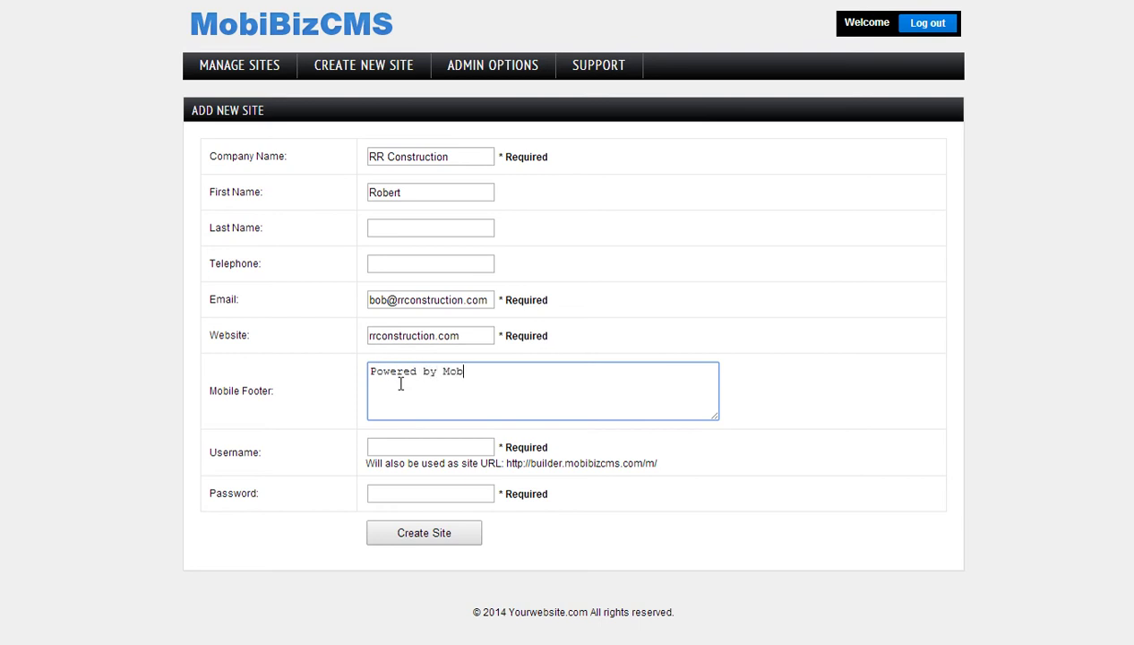
type("iBiz")
type("Z")
type("CMS")
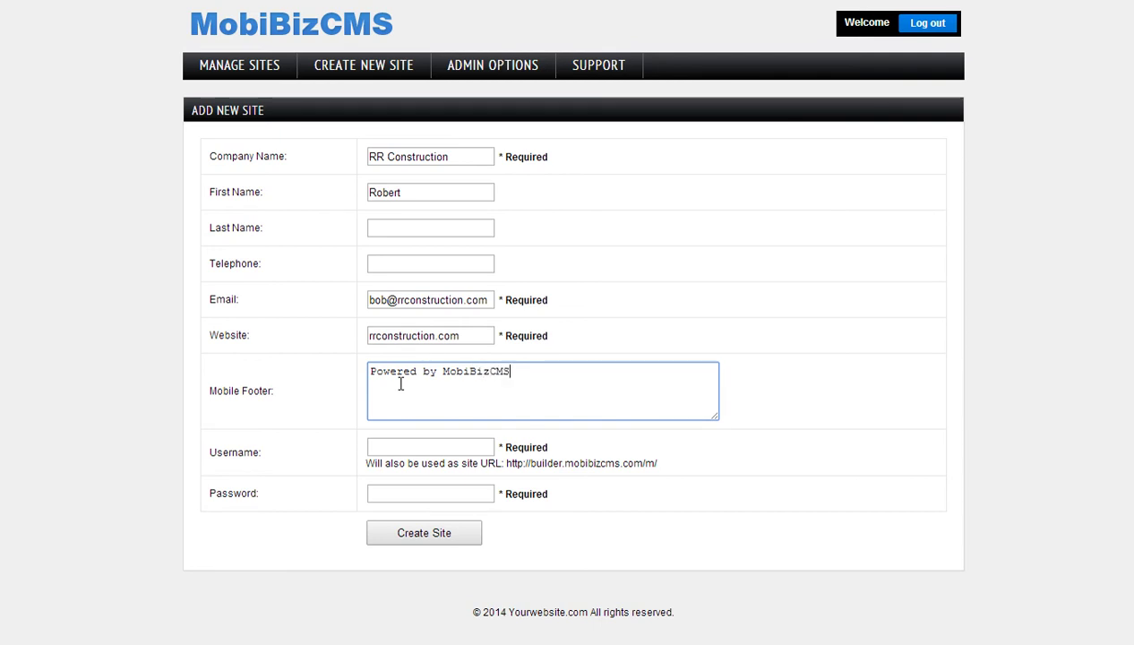
- Fill in the site's username and password from suggestions, then create the site
left_click(401, 447)
type("r")
key("BackSpace")
type("r")
left_click(399, 466)
left_click(396, 494)
type("p")
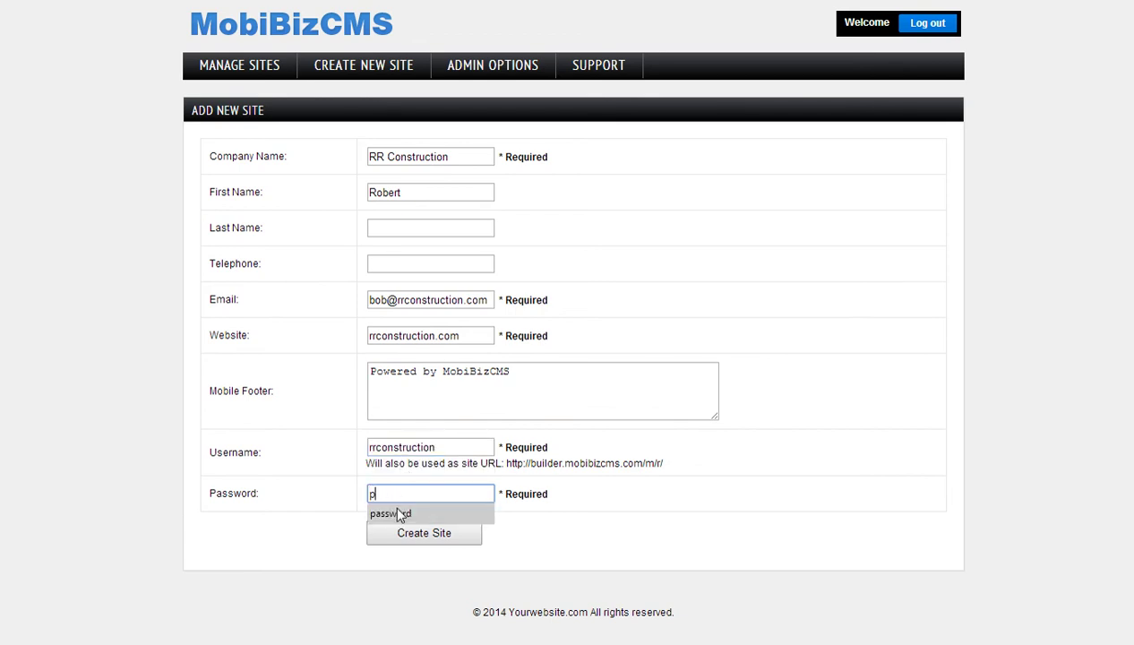
left_click(400, 513)
left_click(404, 530)
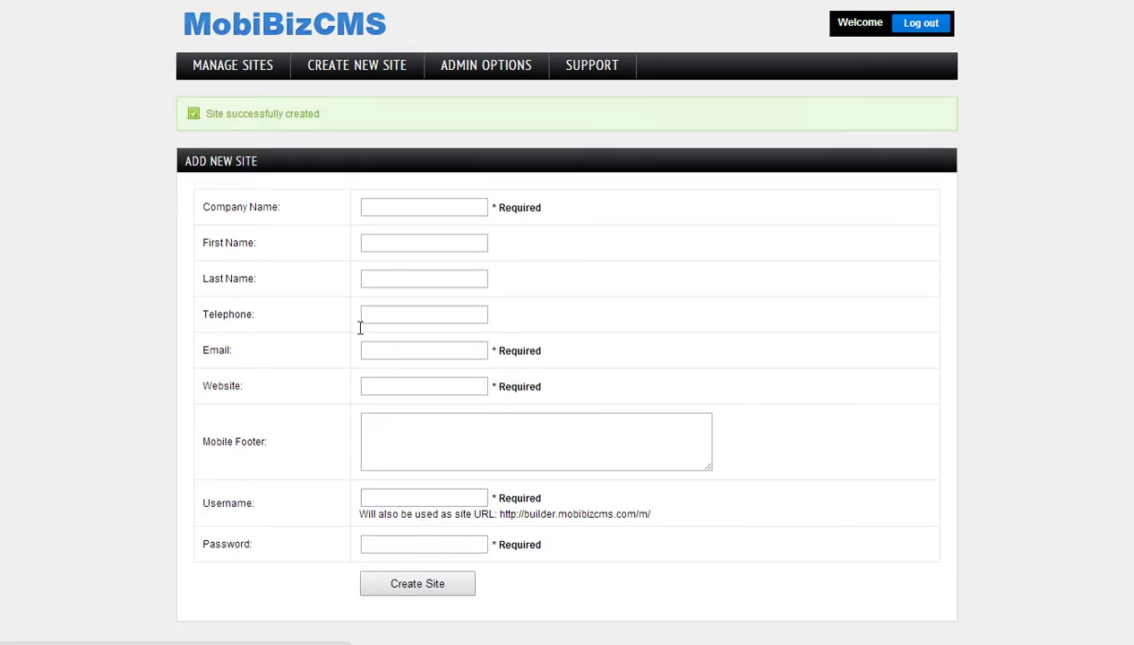
- Show the Manage Sites list, now listing RR Construction beside Joe's Pizza (Demo)
left_click(258, 73)
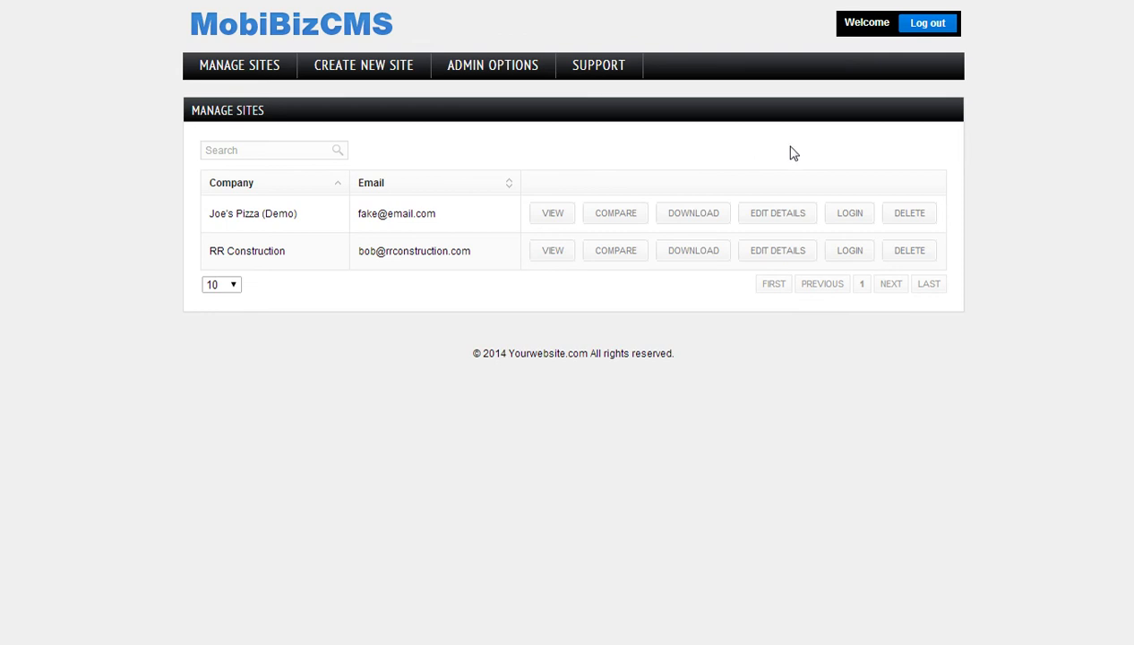
- Log in to the RR Construction site editor and open its Home page
left_click(846, 256)
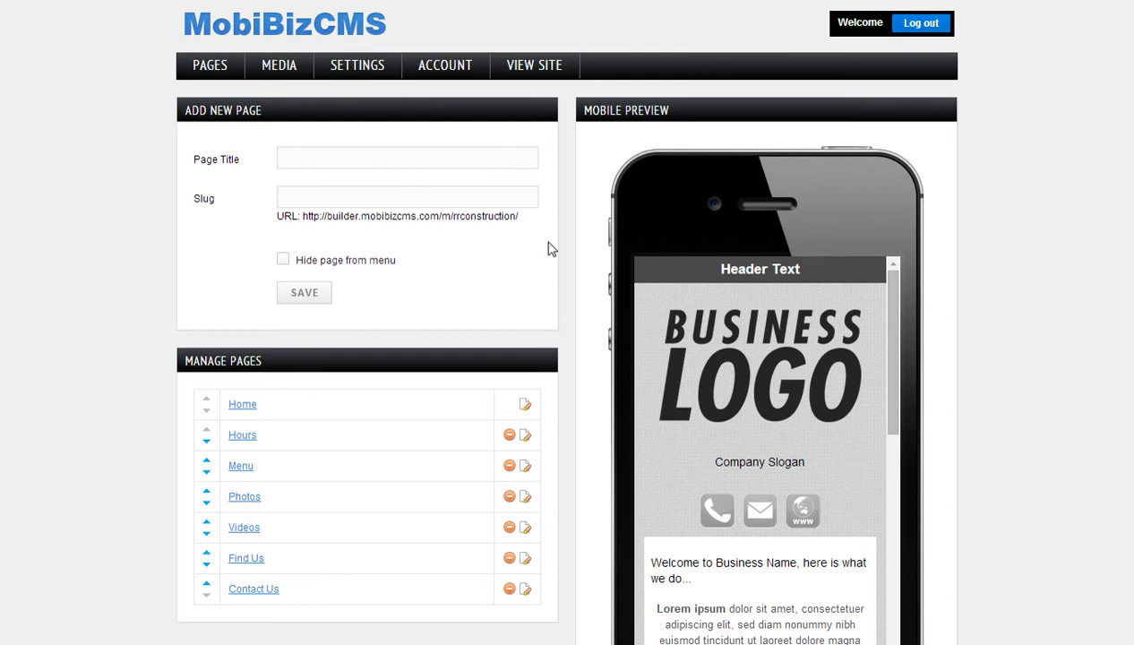
scroll(549, 248, "down", 1)
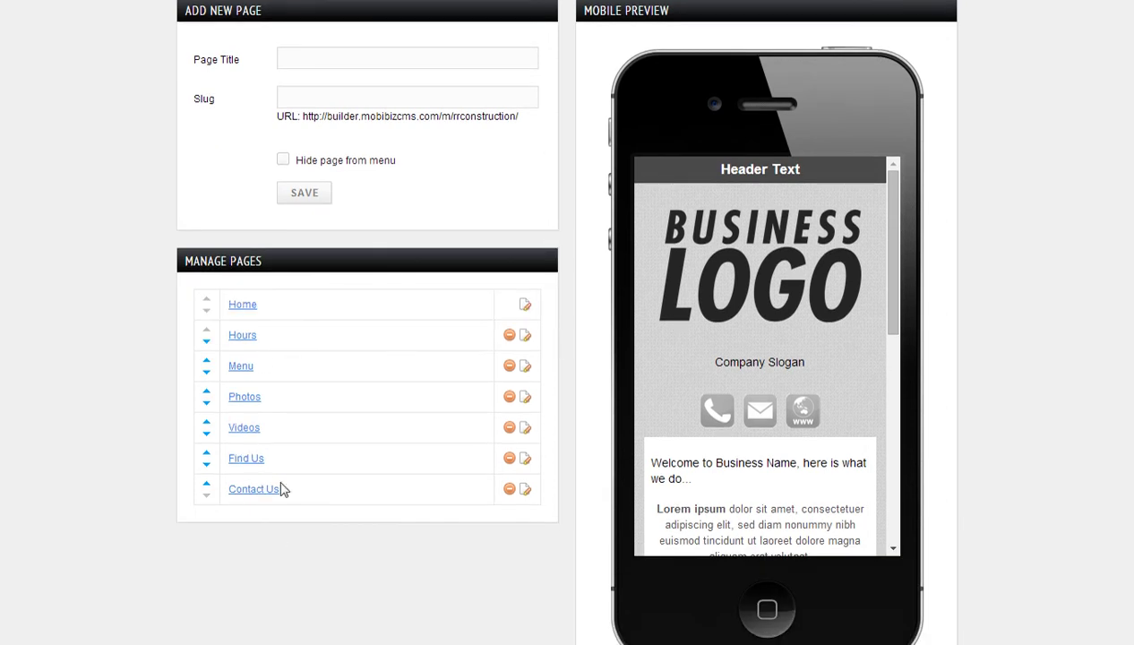
scroll(415, 499, "up", 1)
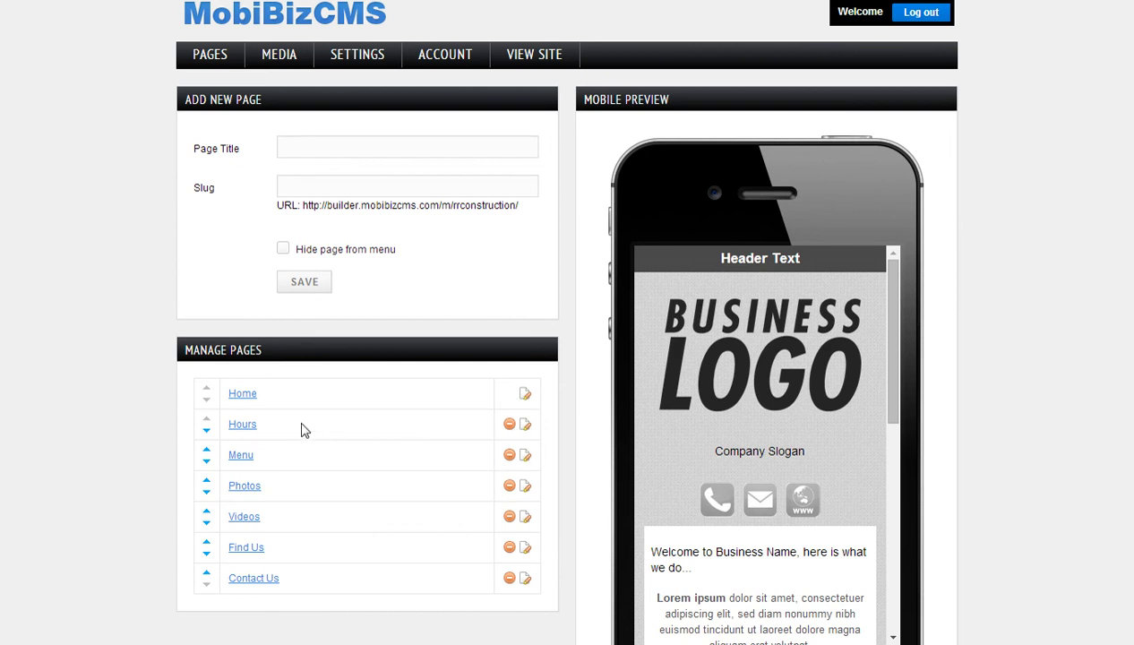
left_click(254, 403)
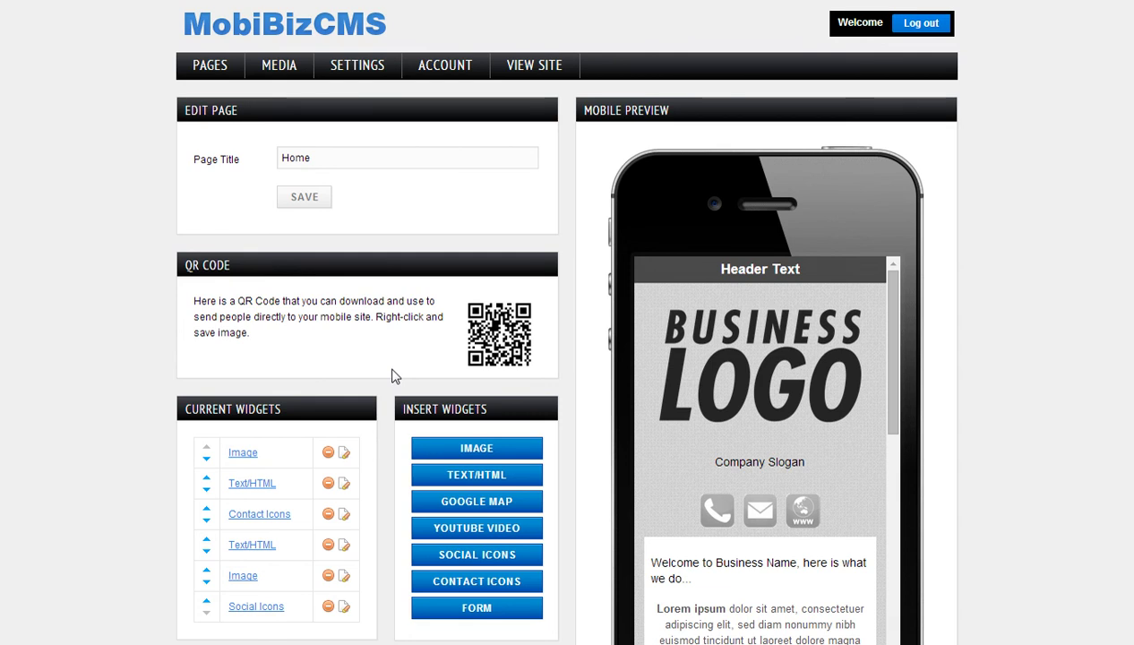
- Scroll down the Home page editor to review its widgets and placeholder content
scroll(391, 376, "down", 2)
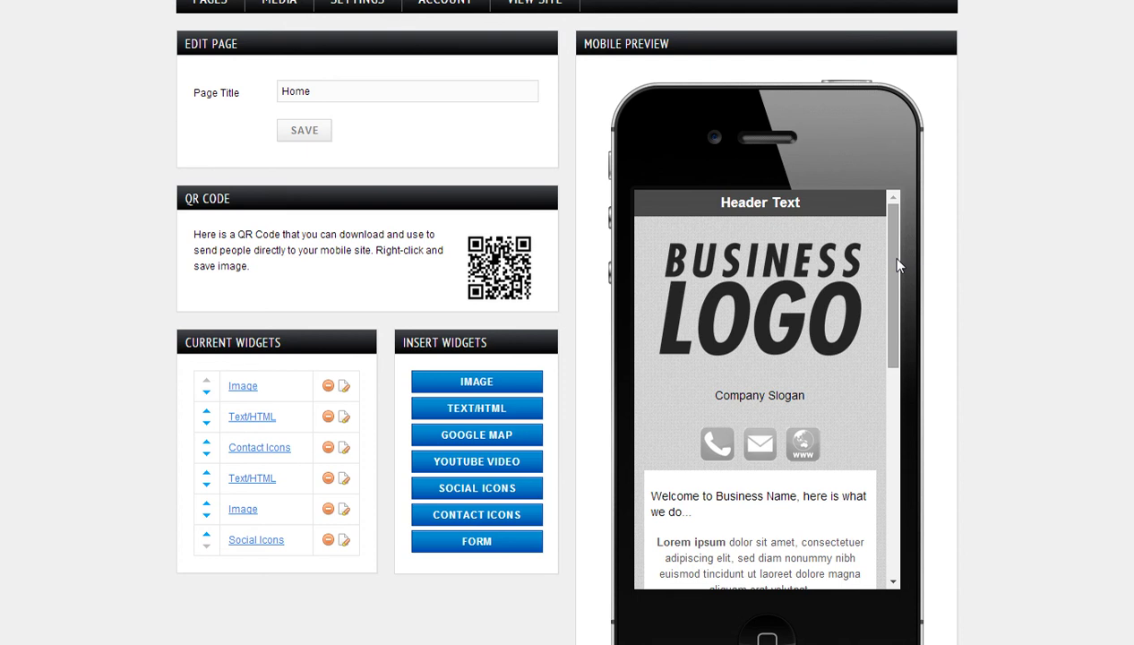
- Scroll through the Home page's mobile preview to inspect its six widgets
left_click_drag(899, 264, 901, 281)
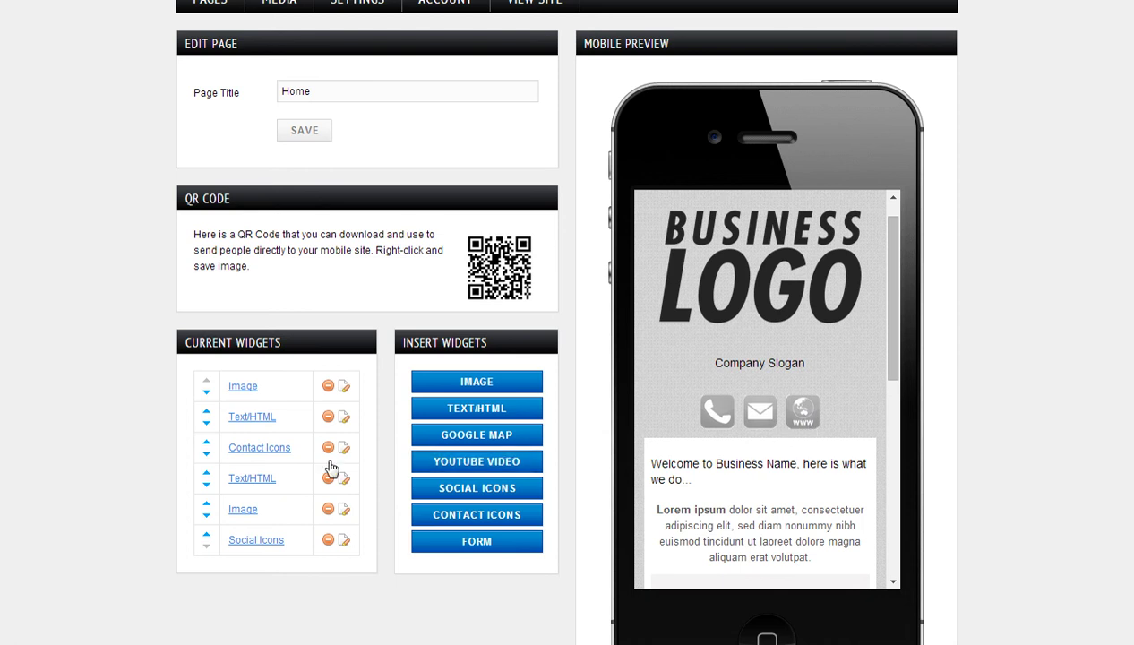
right_click(289, 467)
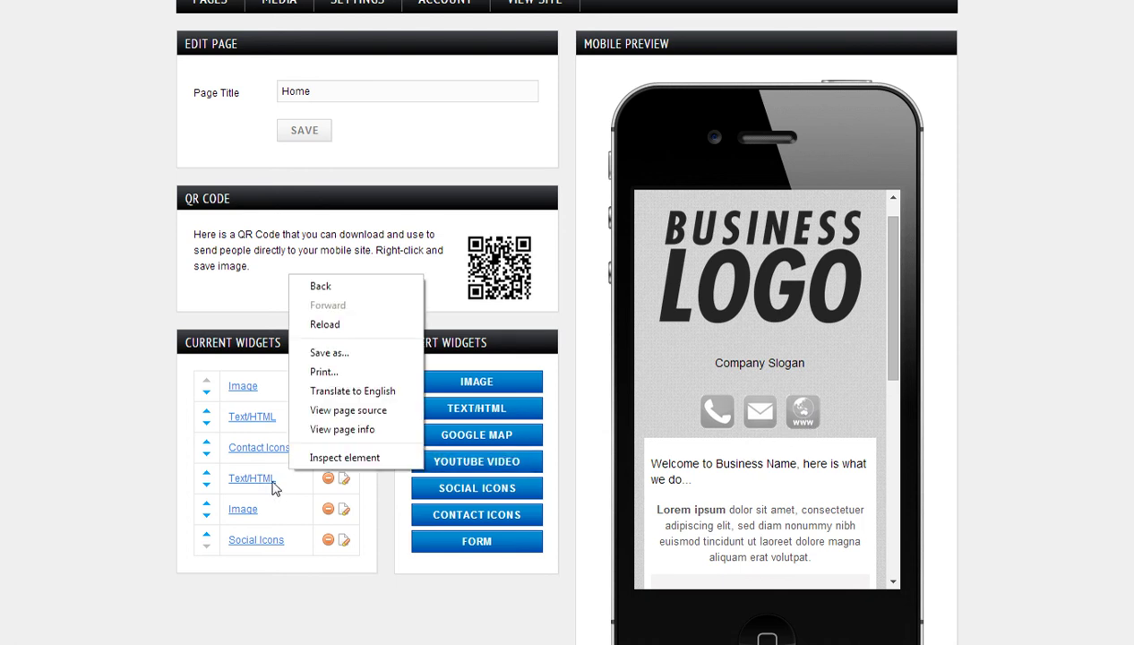
scroll(713, 488, "down", 1)
scroll(714, 488, "down", 3)
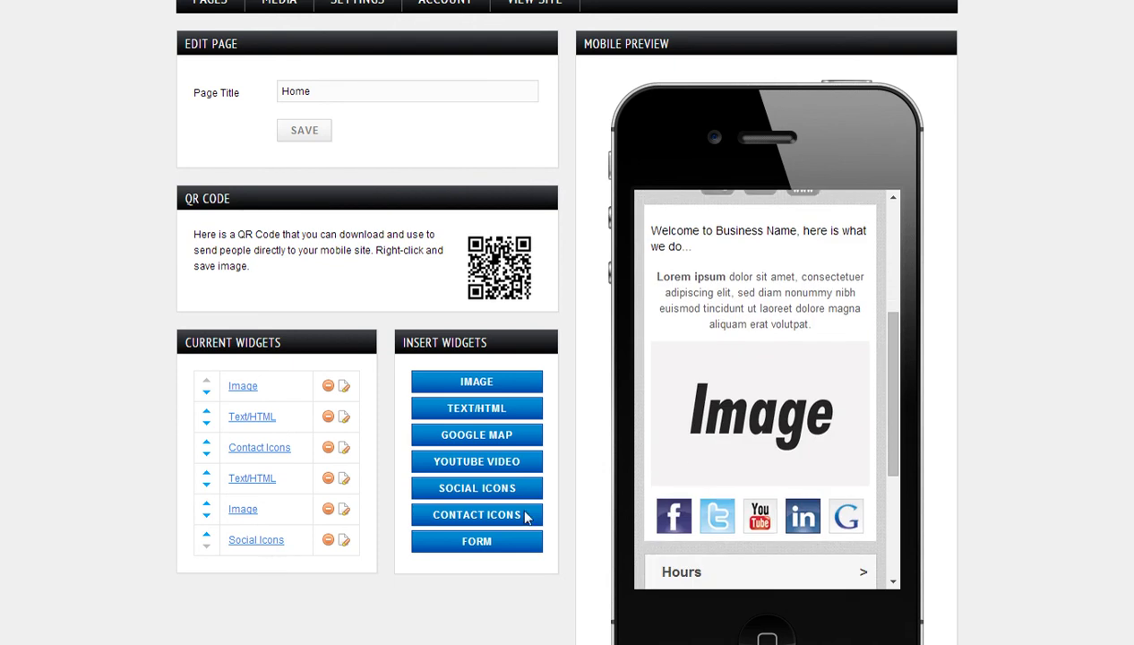
scroll(792, 488, "down", 1)
scroll(792, 489, "down", 4)
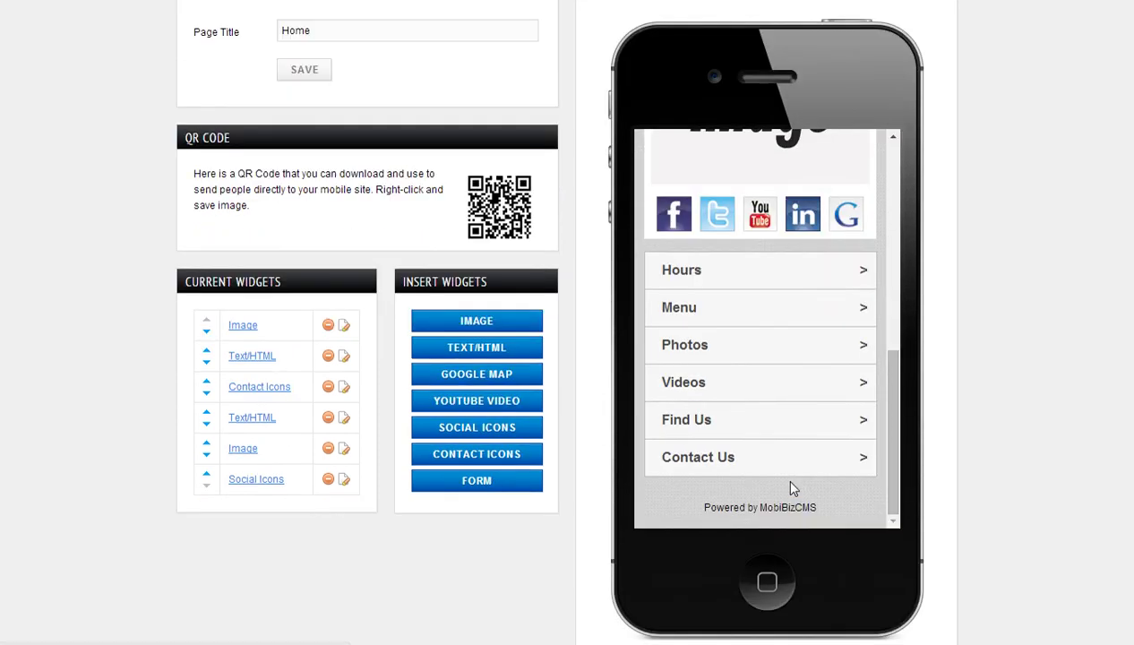
scroll(792, 488, "up", 8)
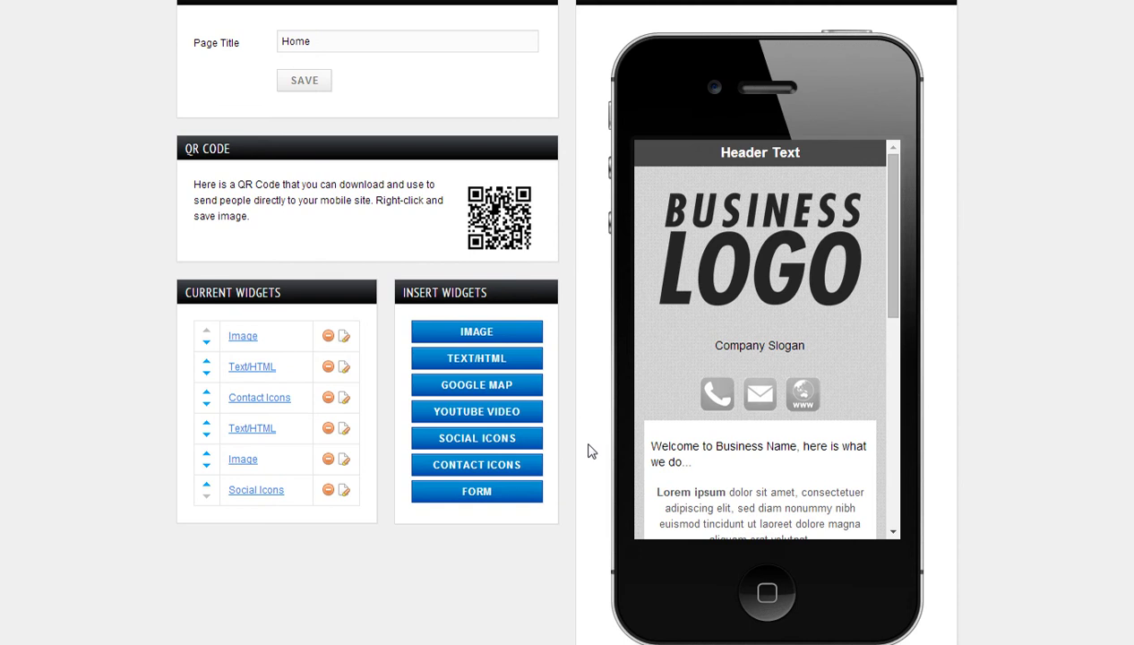
scroll(587, 451, "up", 1)
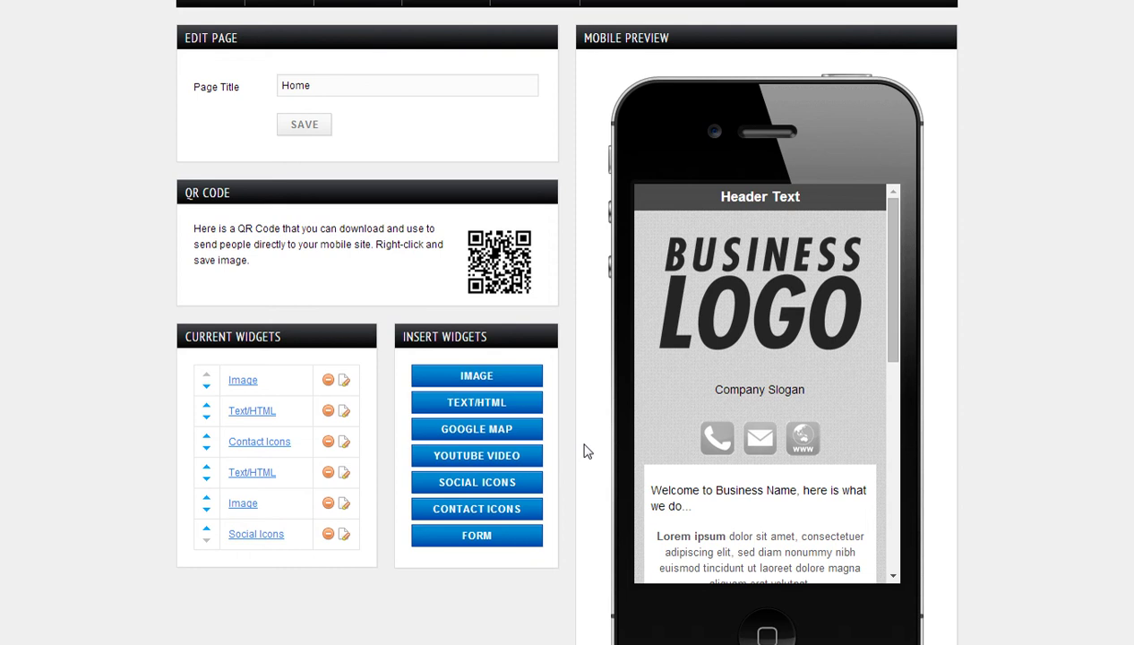
scroll(587, 452, "up", 1)
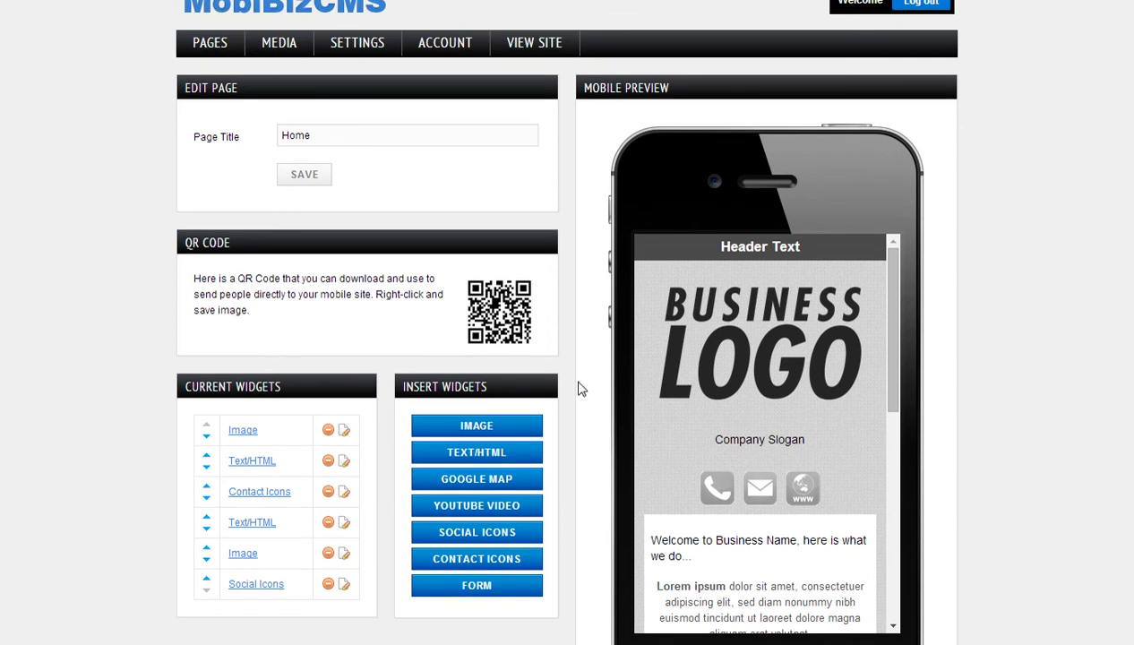
scroll(578, 388, "up", 1)
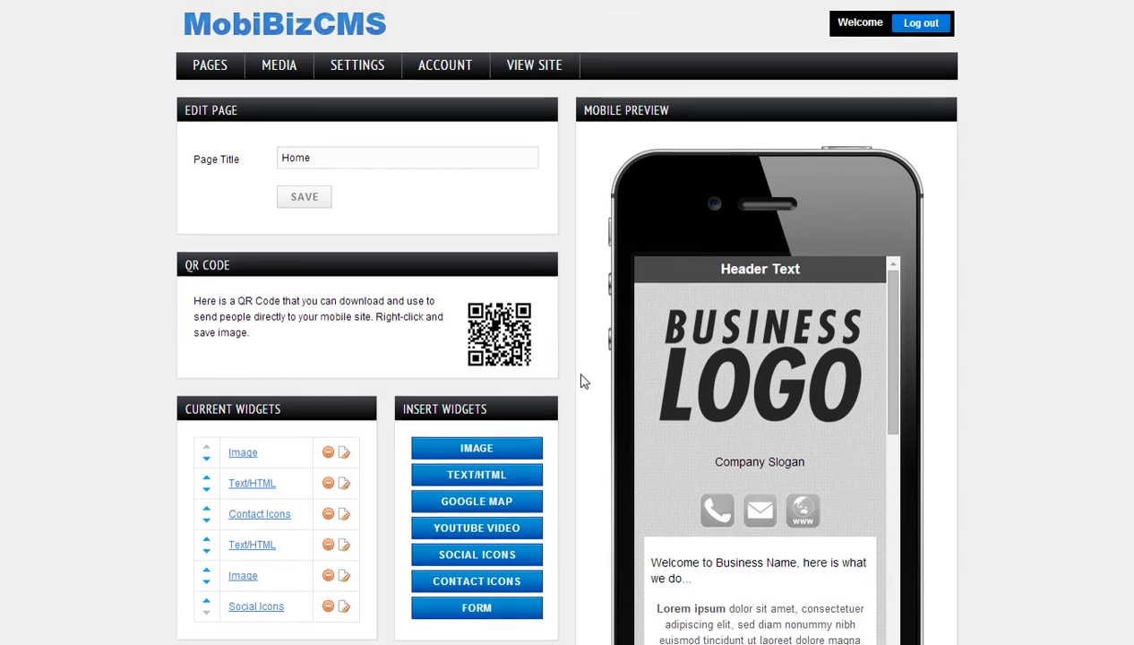
- Upload the RR logo image, logo.png, to the site's media library
left_click(278, 68)
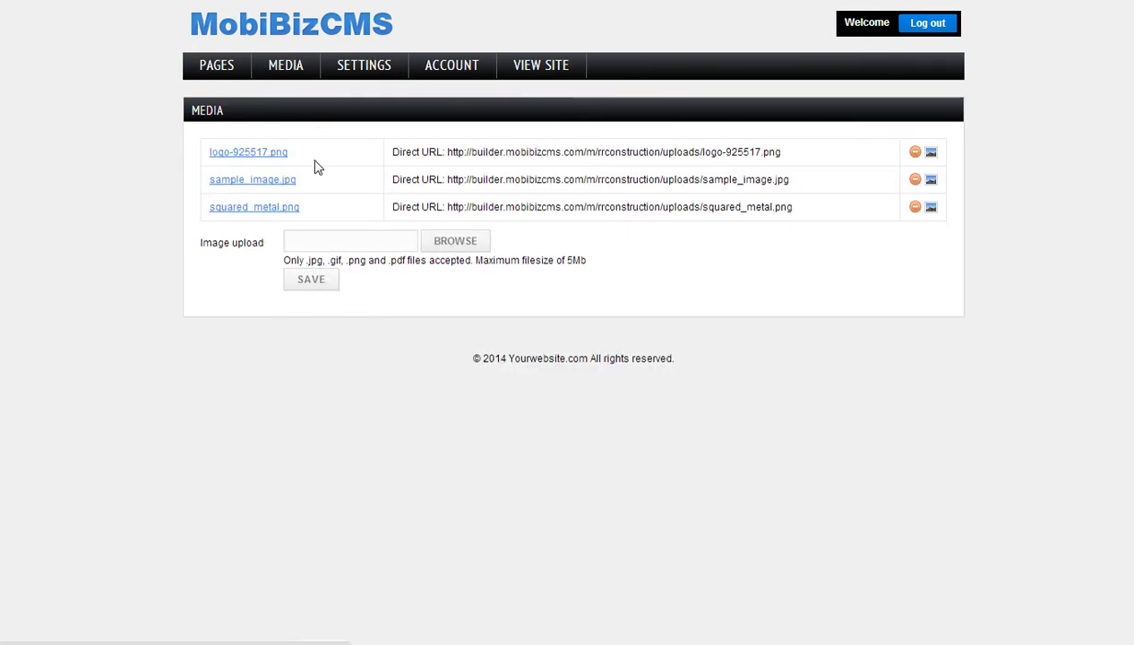
left_click(455, 242)
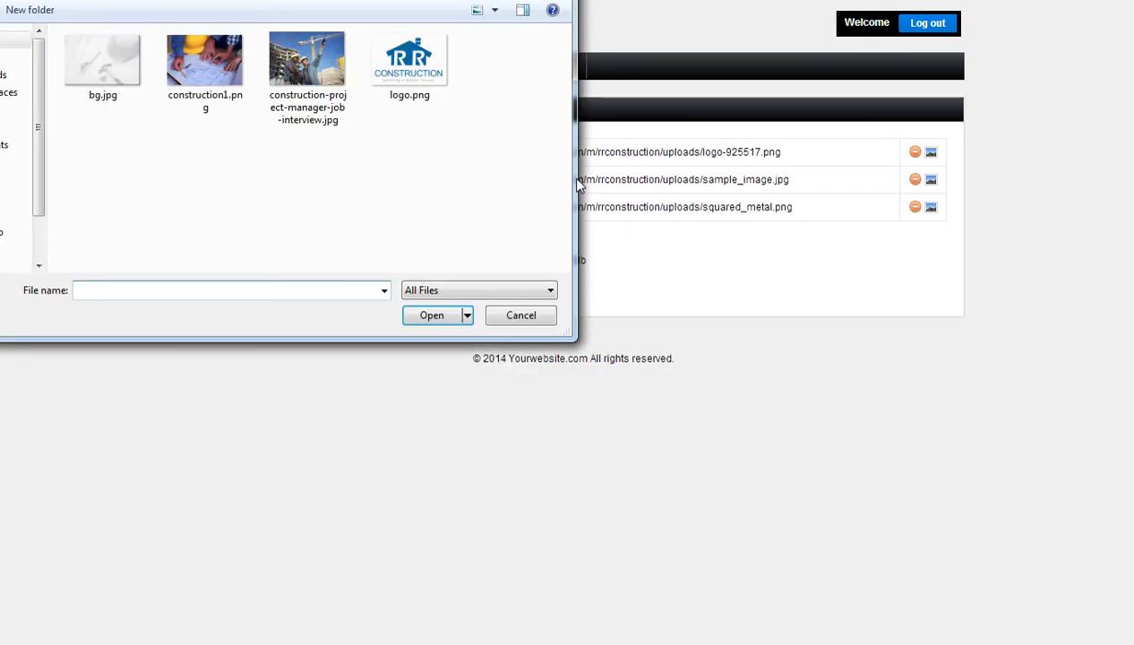
double_click(409, 81)
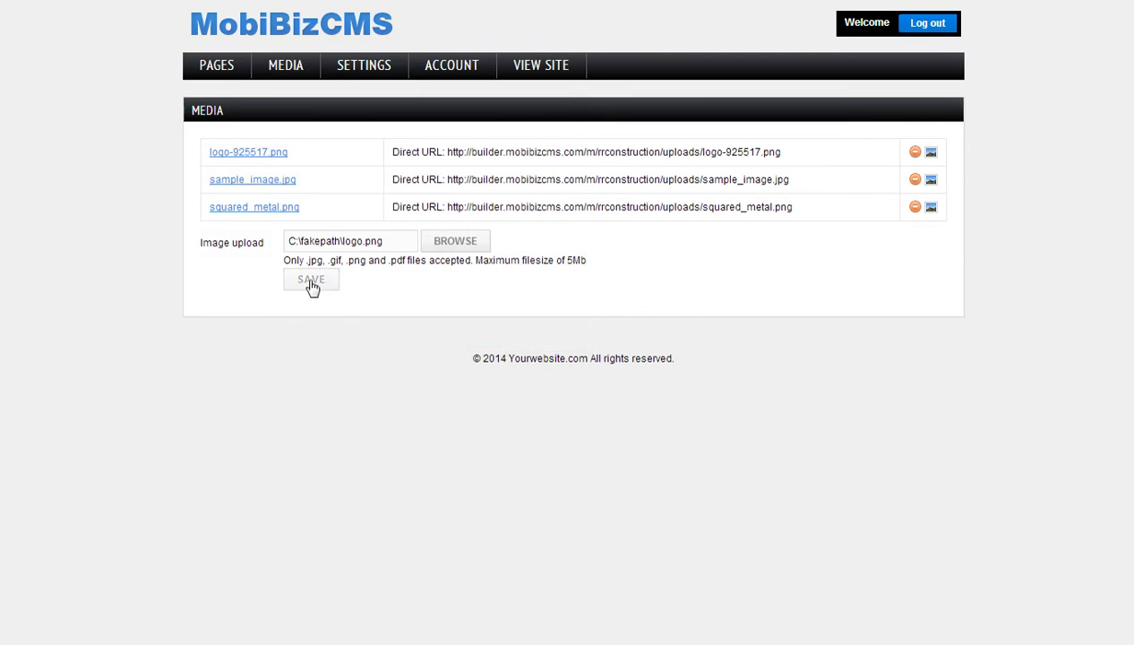
left_click(311, 281)
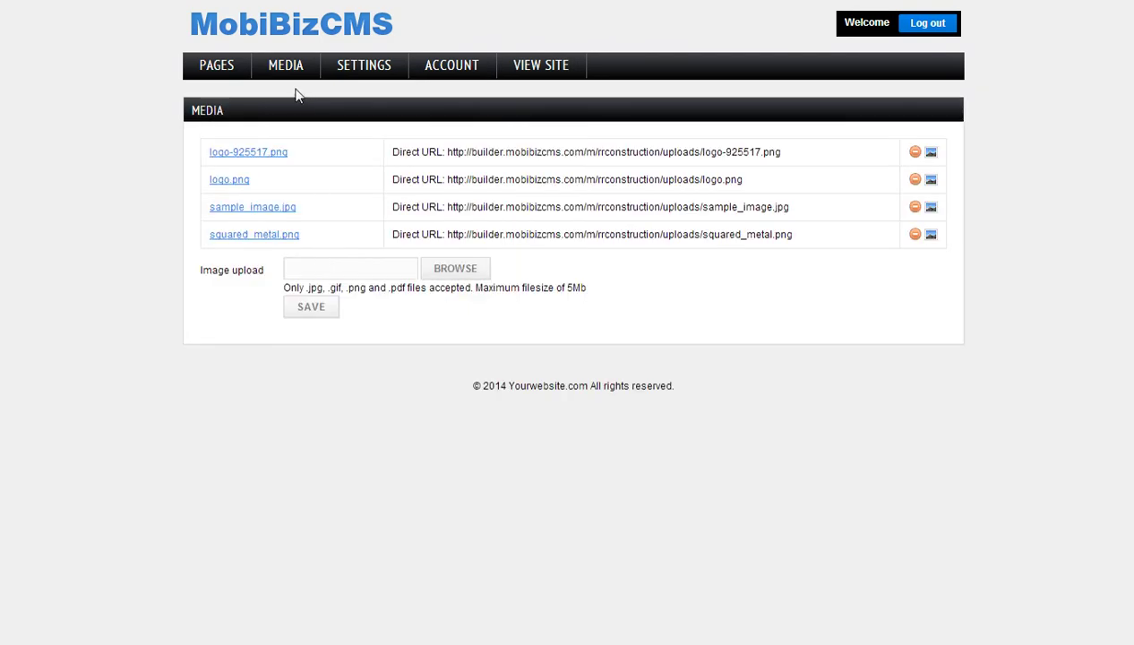
- Upload the construction1.png photo to the media library
left_click(450, 274)
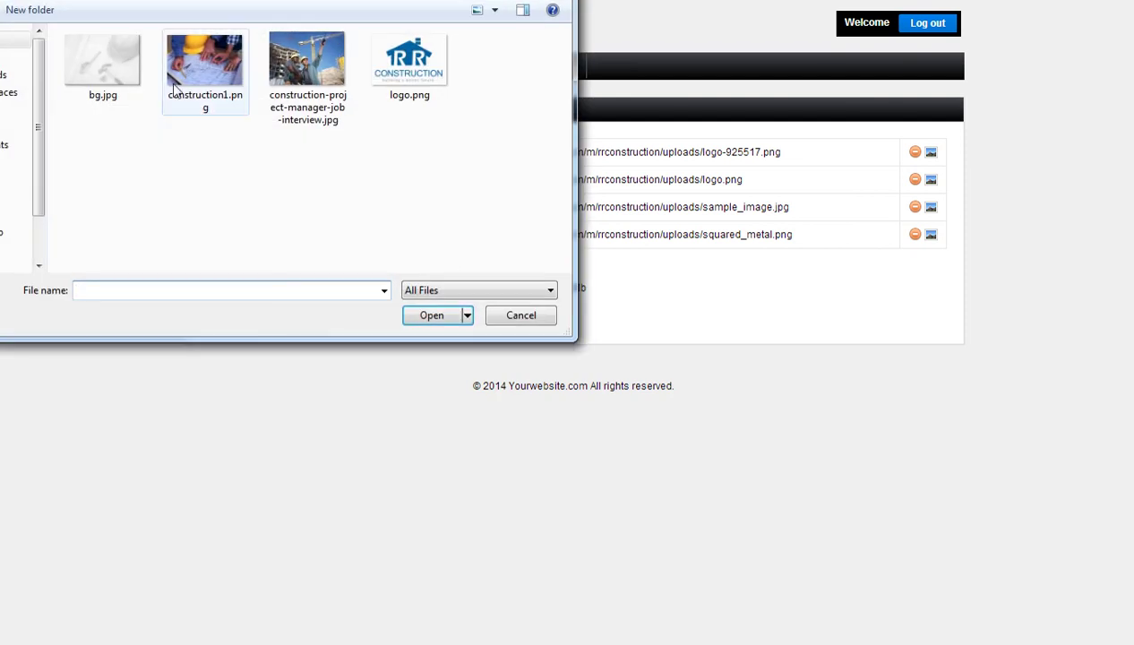
double_click(206, 49)
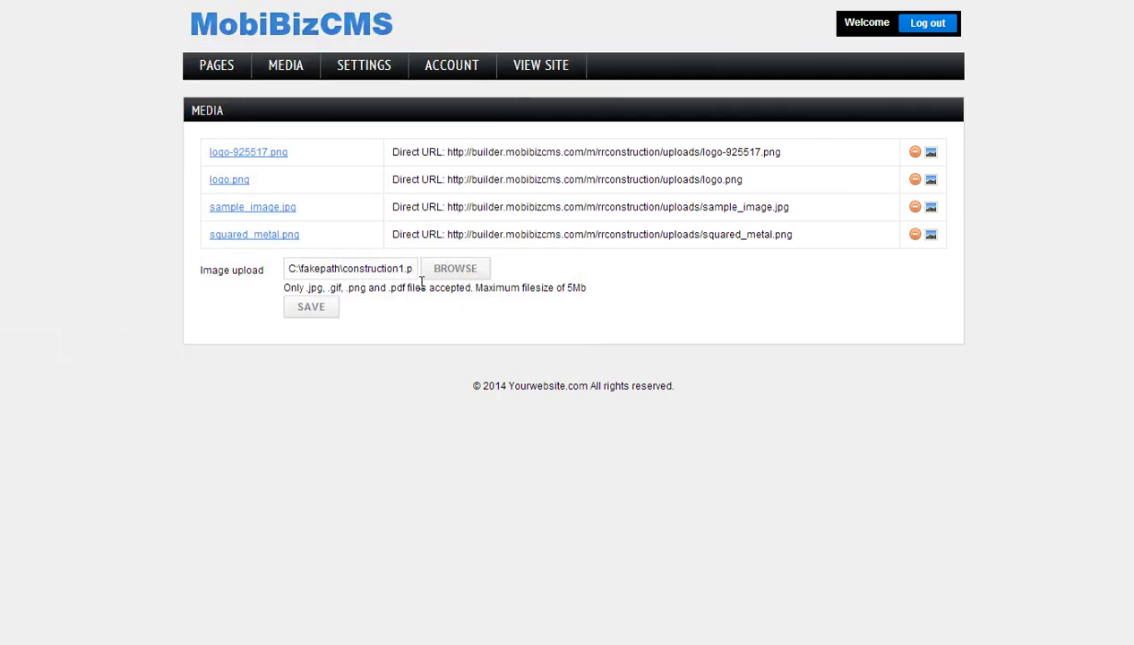
left_click(324, 309)
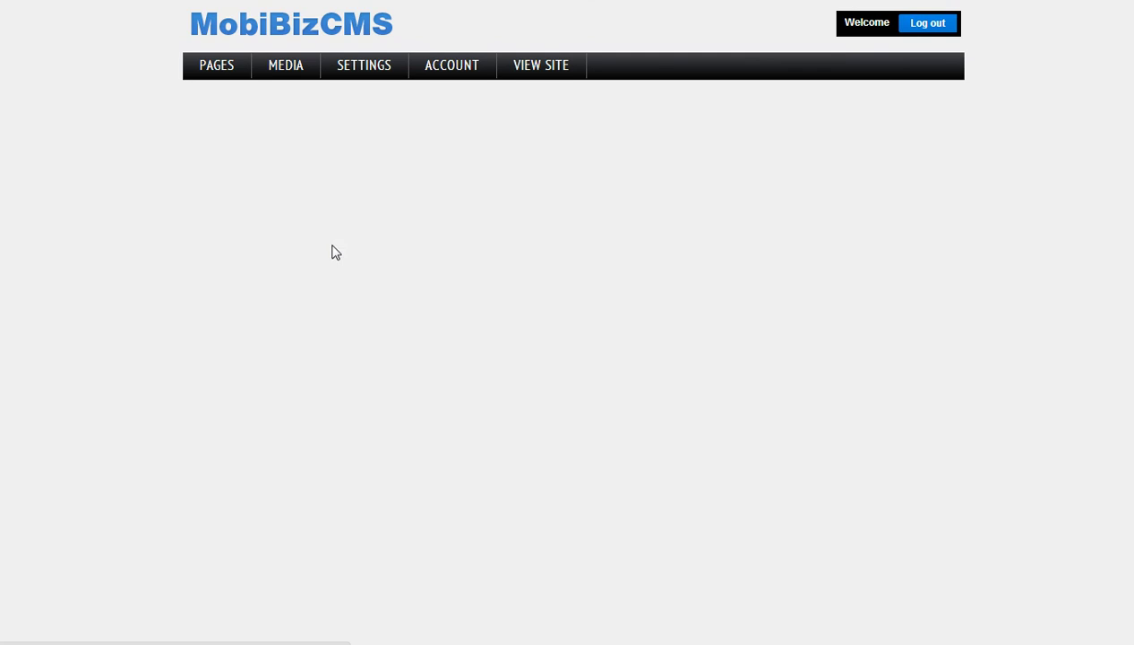
- Set the Home page's top Image widget to logo.png and return to the Home editor
left_click(223, 70)
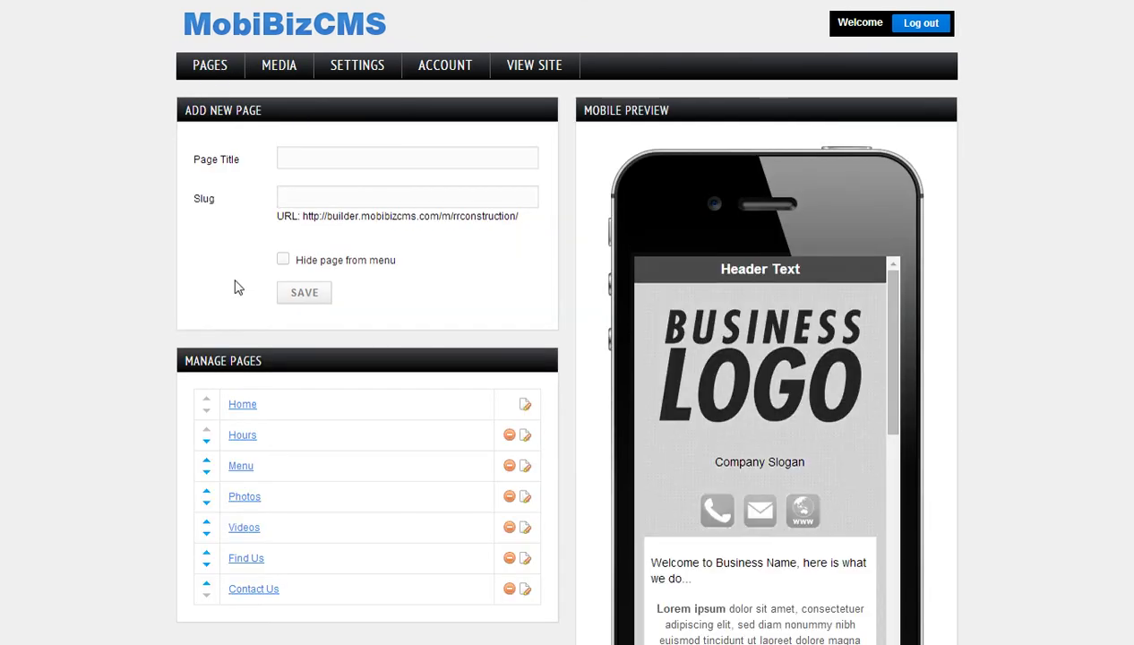
left_click(246, 405)
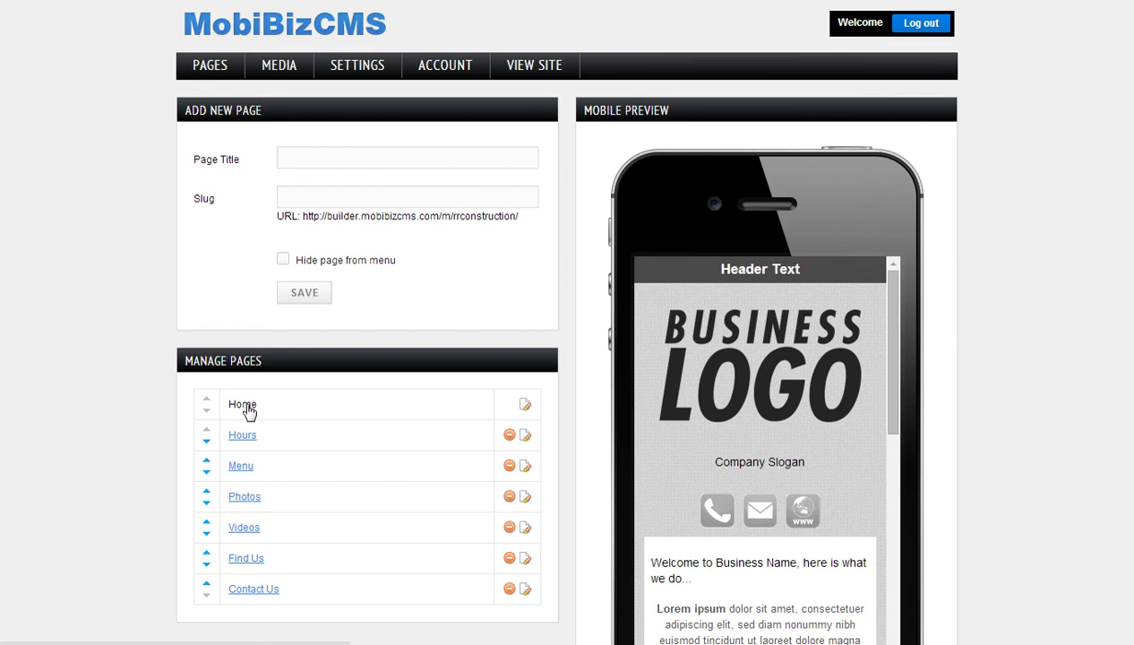
scroll(273, 414, "down", 1)
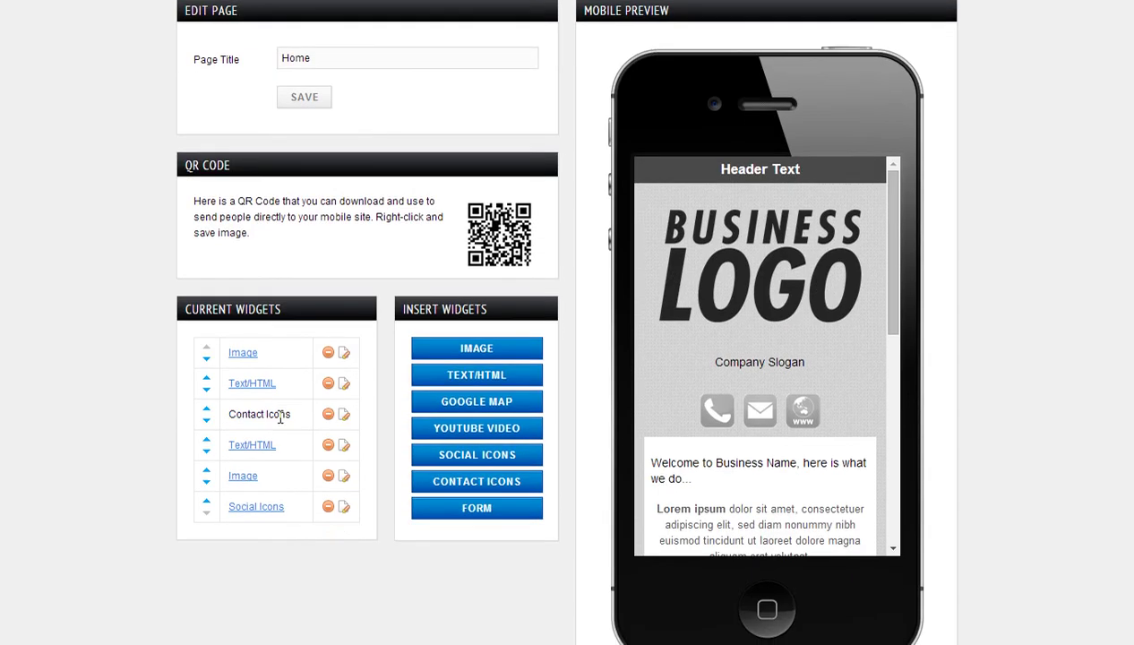
left_click(243, 353)
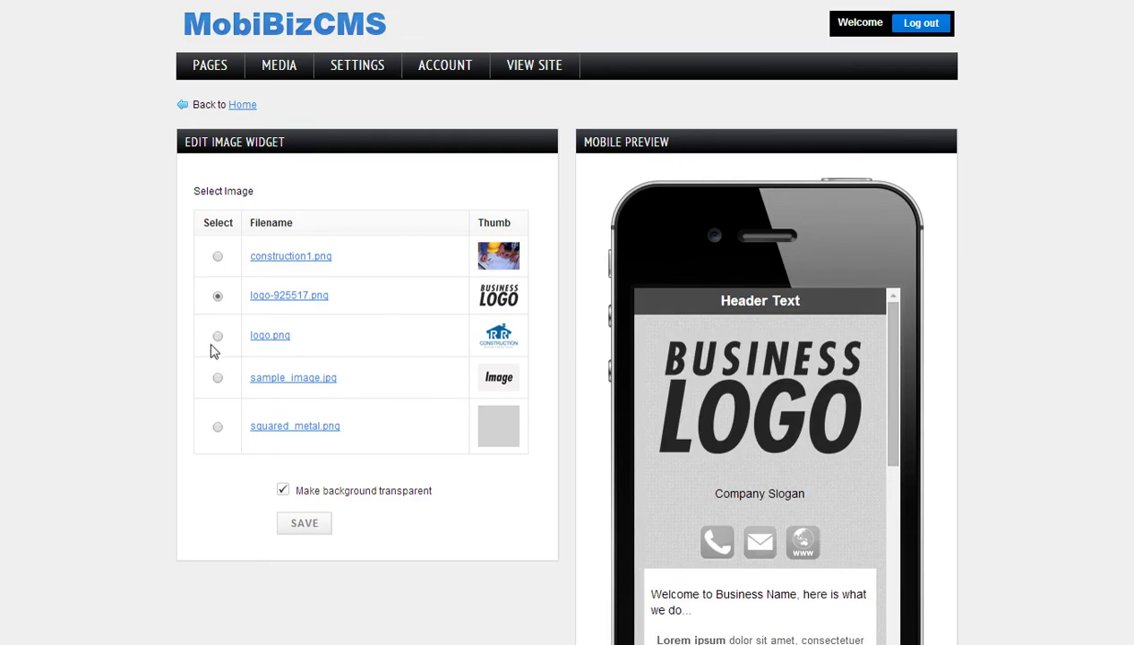
left_click(307, 526)
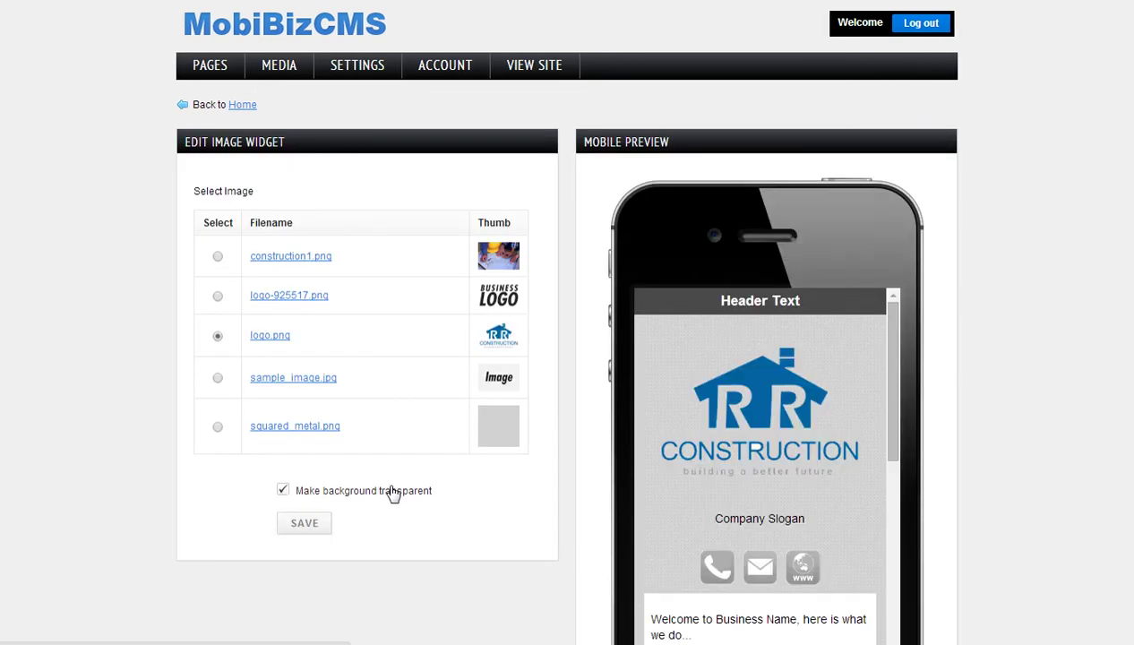
scroll(403, 416, "down", 3)
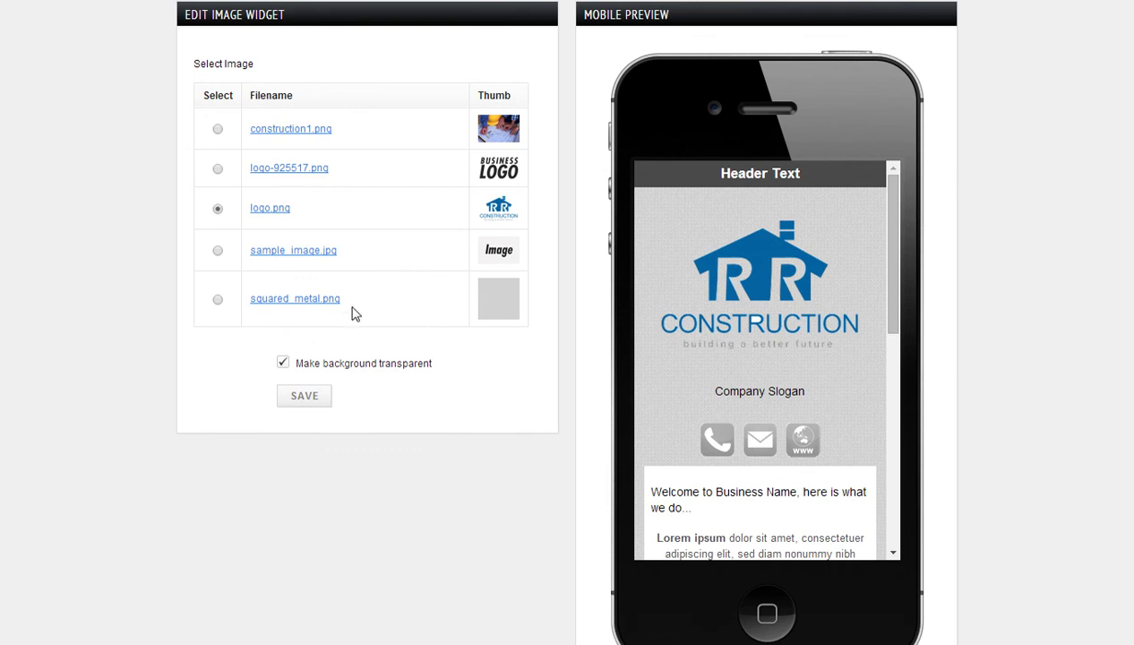
scroll(352, 313, "up", 1)
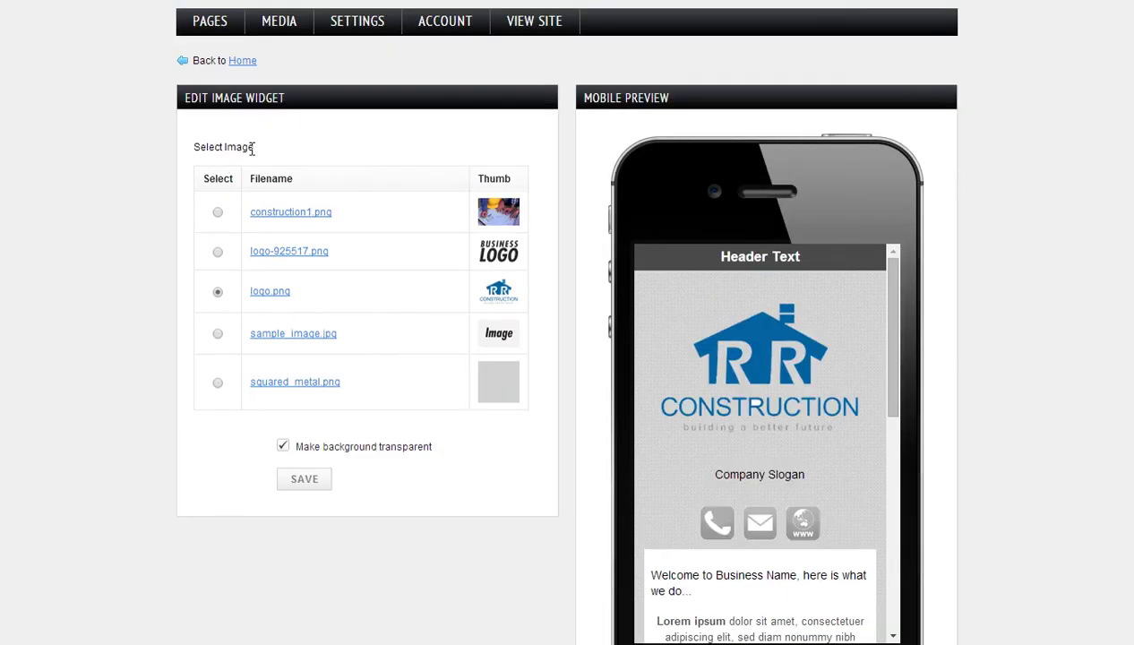
scroll(250, 147, "up", 1)
left_click(244, 106)
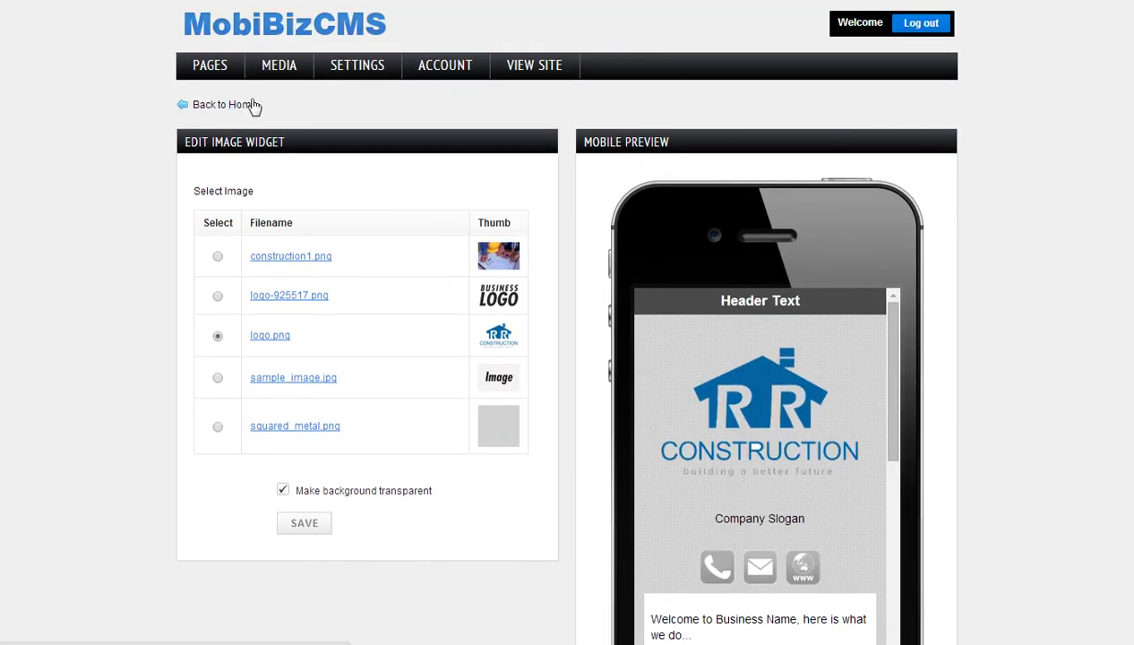
- Set the second Home Image widget to construction1.png and return to the Home editor
scroll(664, 411, "down", 2)
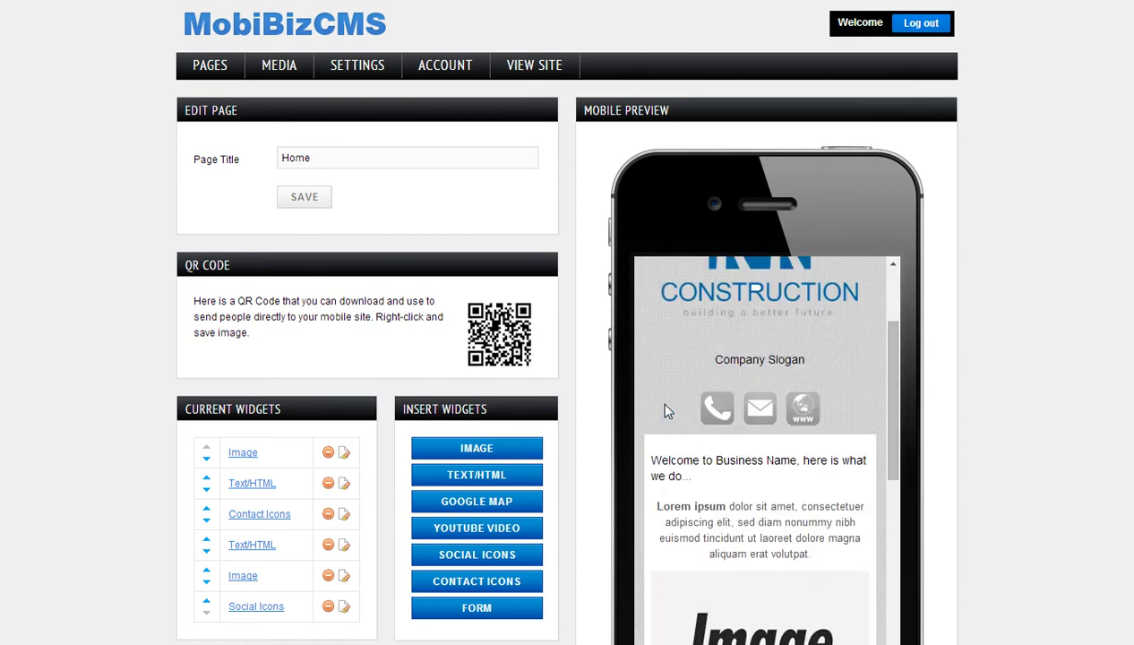
scroll(663, 410, "down", 2)
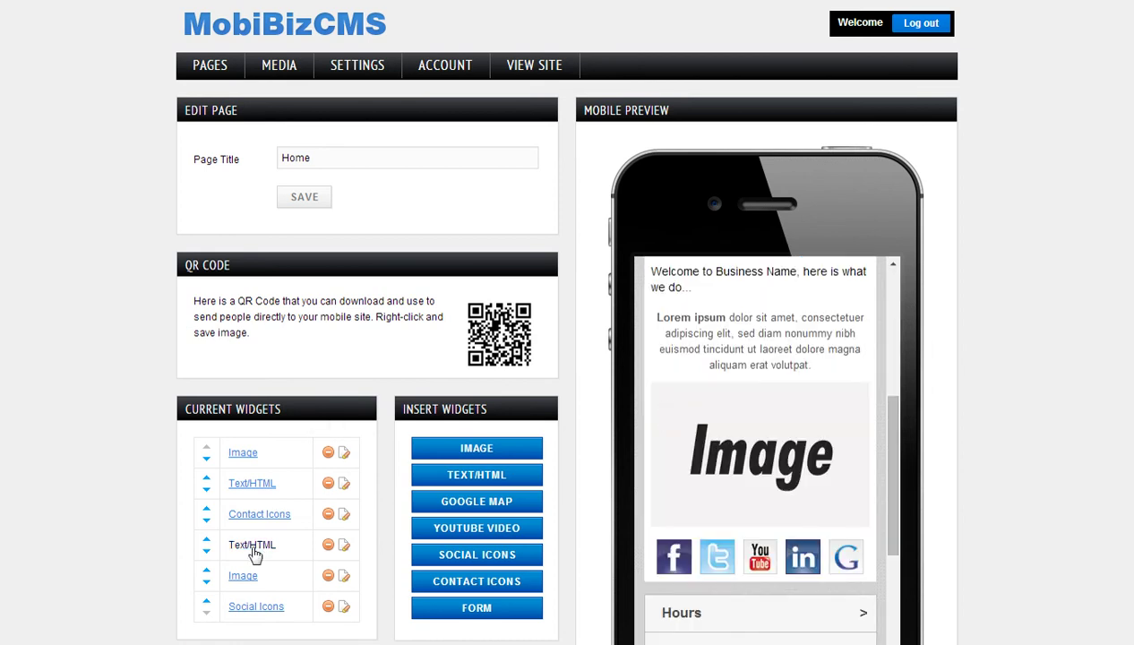
left_click(250, 584)
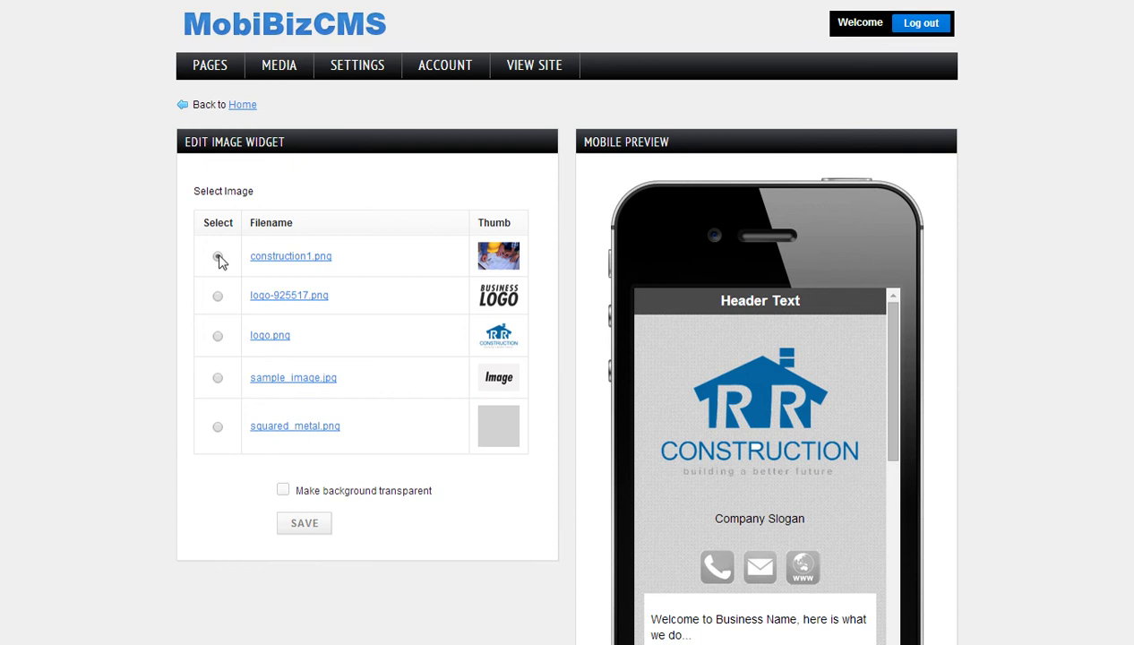
left_click(217, 257)
left_click(305, 528)
scroll(705, 464, "down", 3)
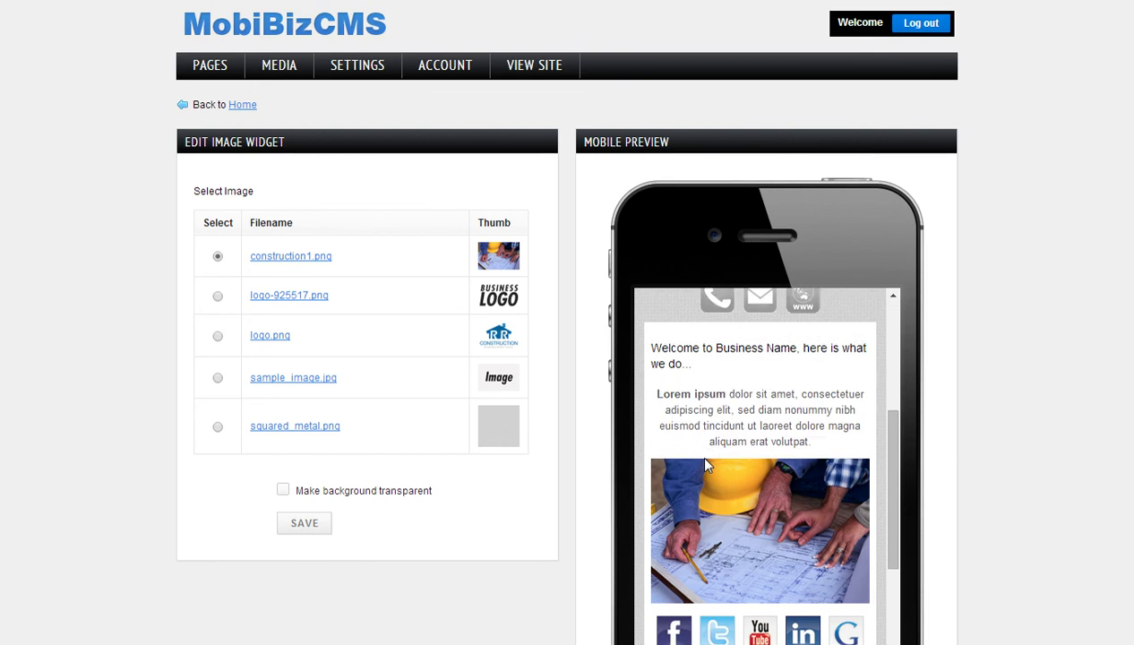
scroll(705, 465, "down", 3)
scroll(704, 465, "up", 4)
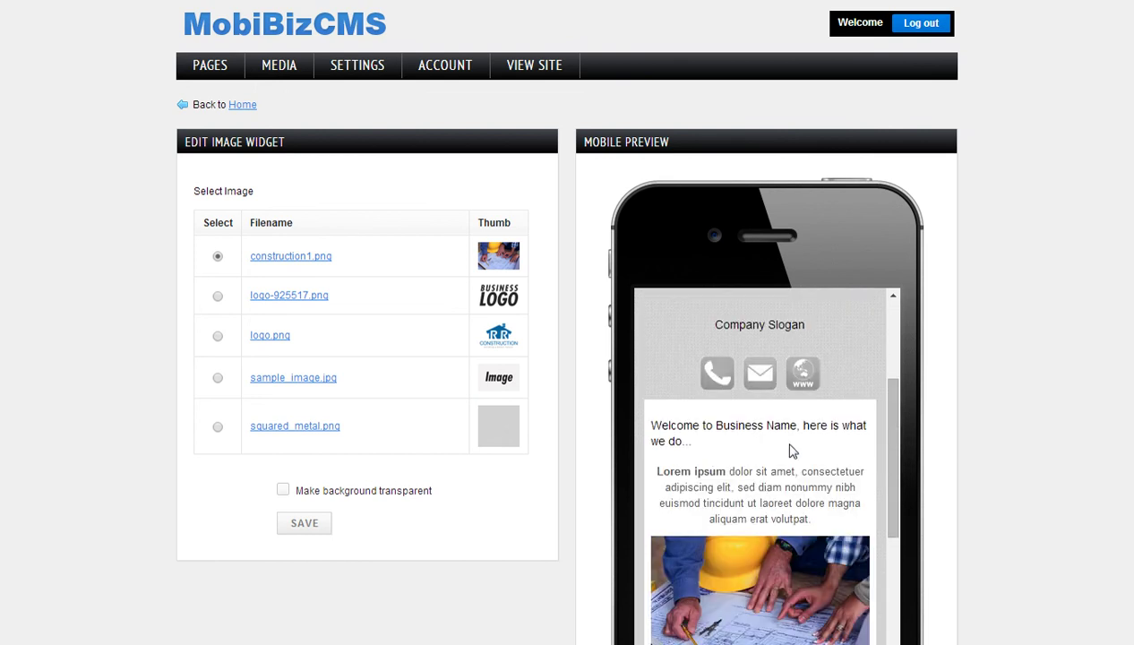
left_click(240, 108)
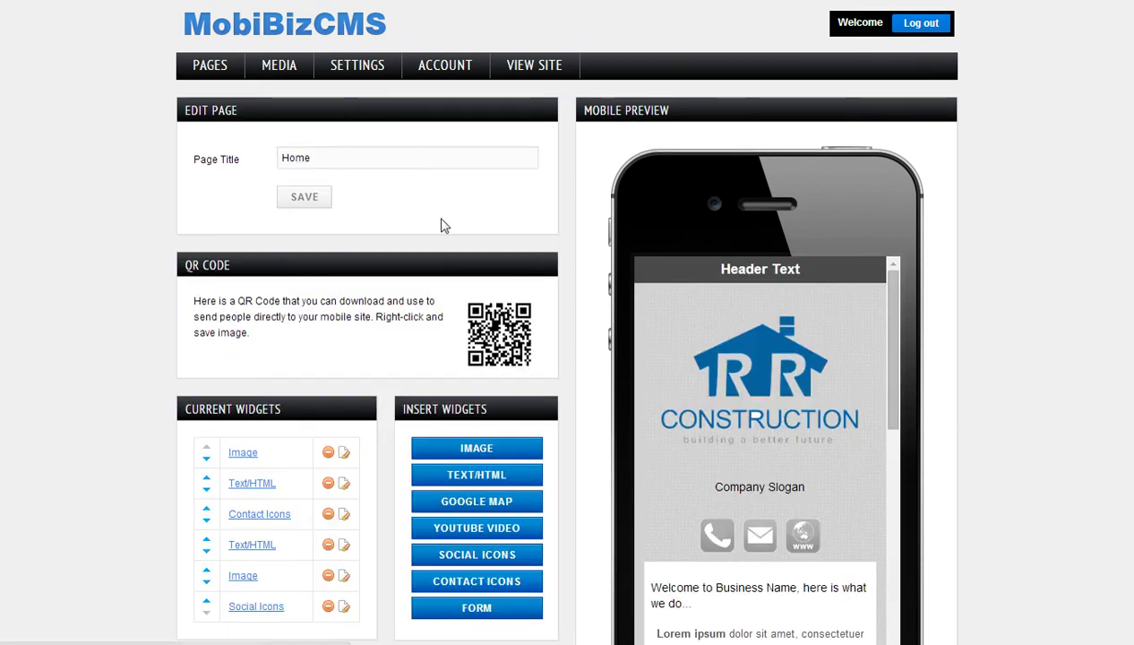
- Open the Welcome Text/HTML block and toggle its HTML source view on and off
scroll(588, 388, "down", 1)
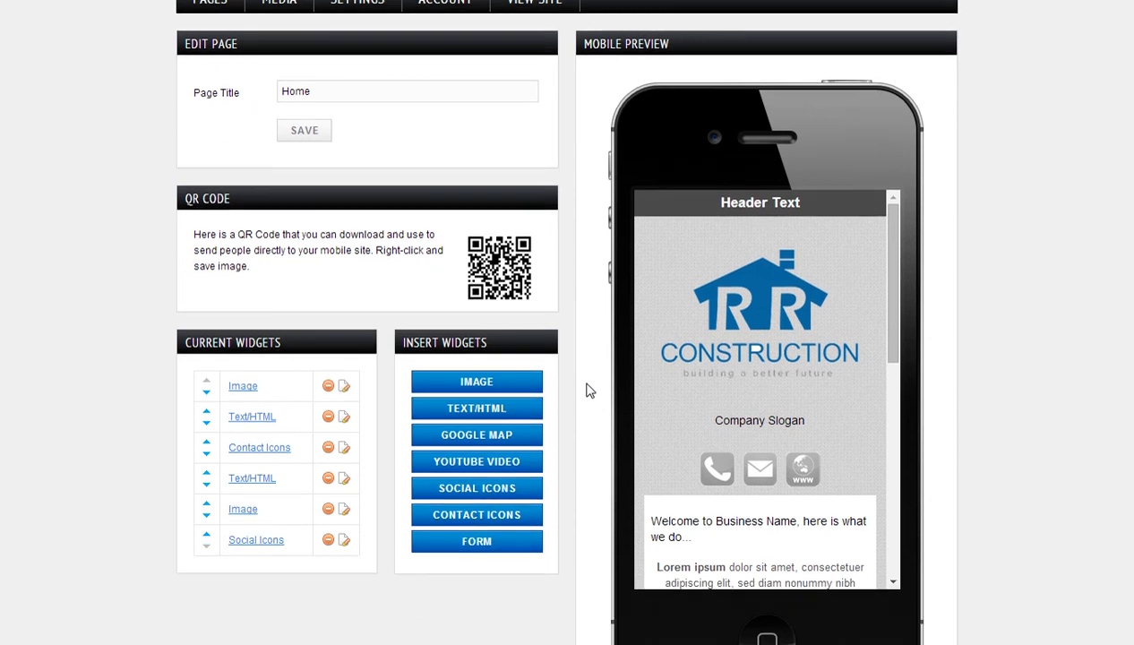
left_click(250, 480)
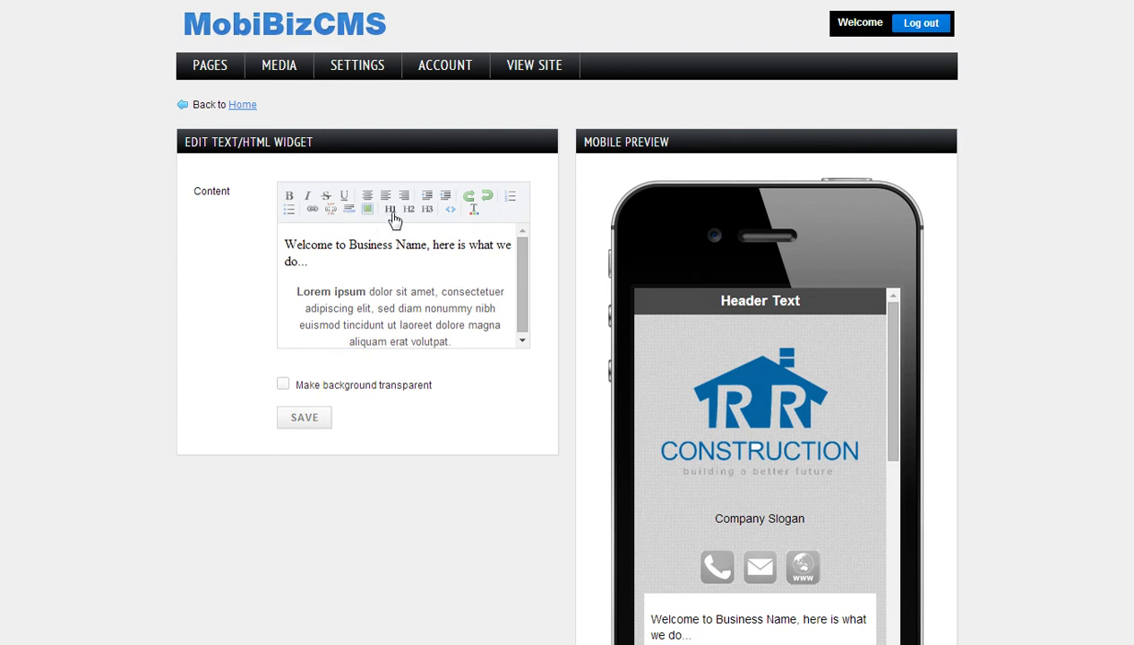
left_click(451, 211)
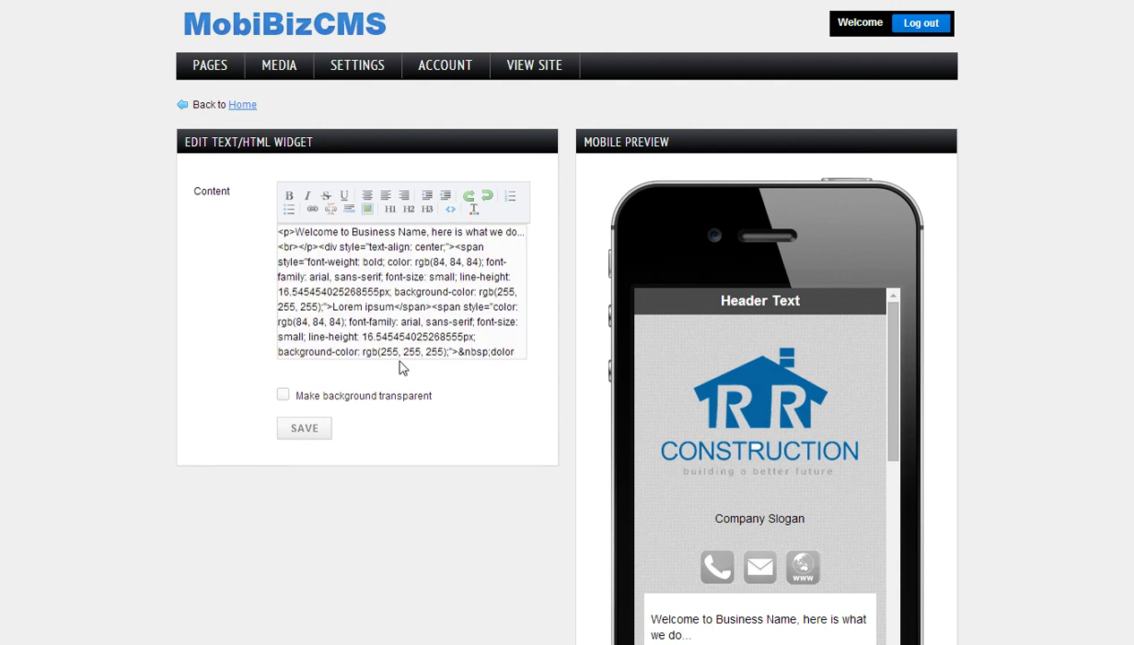
left_click(451, 211)
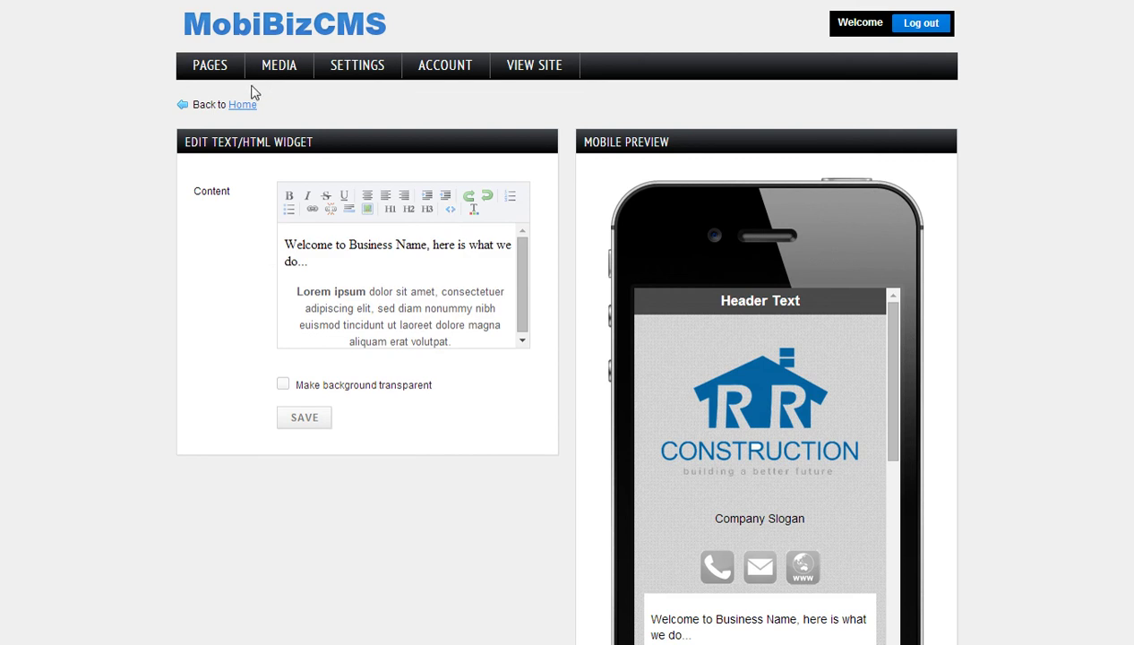
scroll(540, 170, "down", 3)
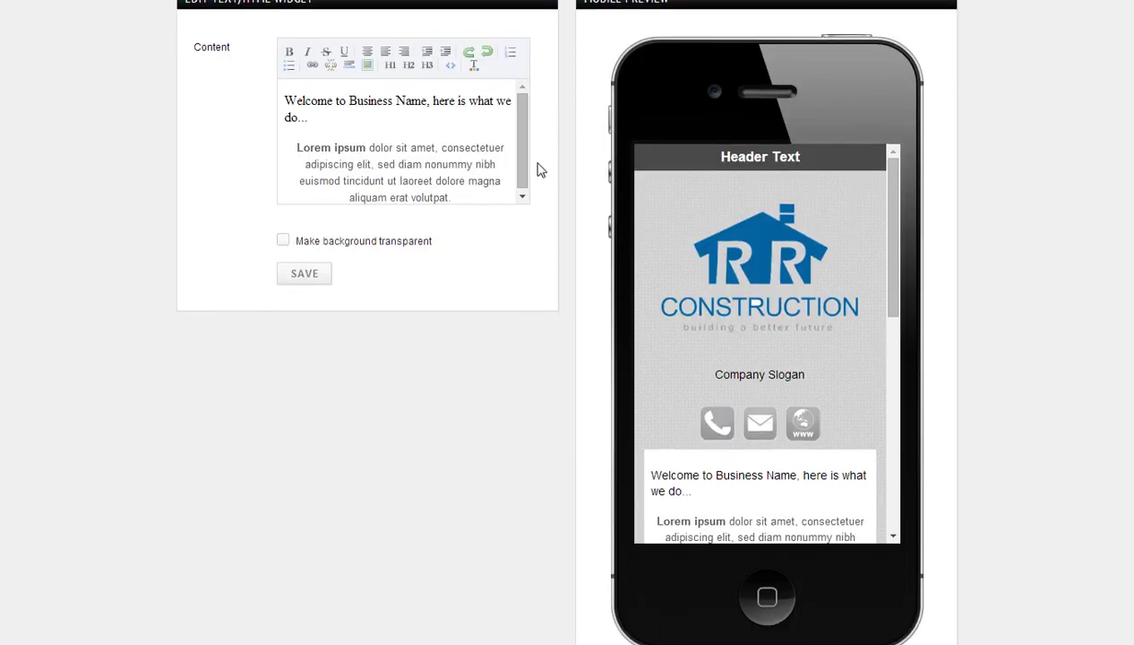
scroll(540, 171, "up", 3)
- Go back to the Home page editor and scroll its preview to check the RR logo, welcome text and construction photo
left_click(246, 105)
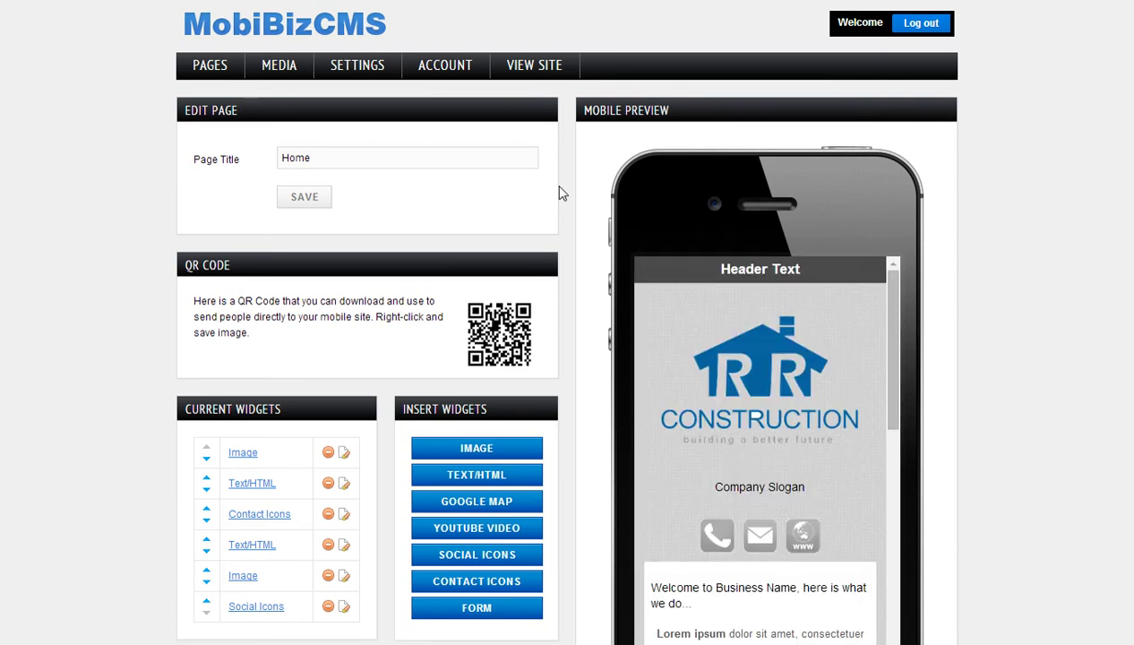
scroll(560, 192, "down", 1)
scroll(560, 193, "up", 1)
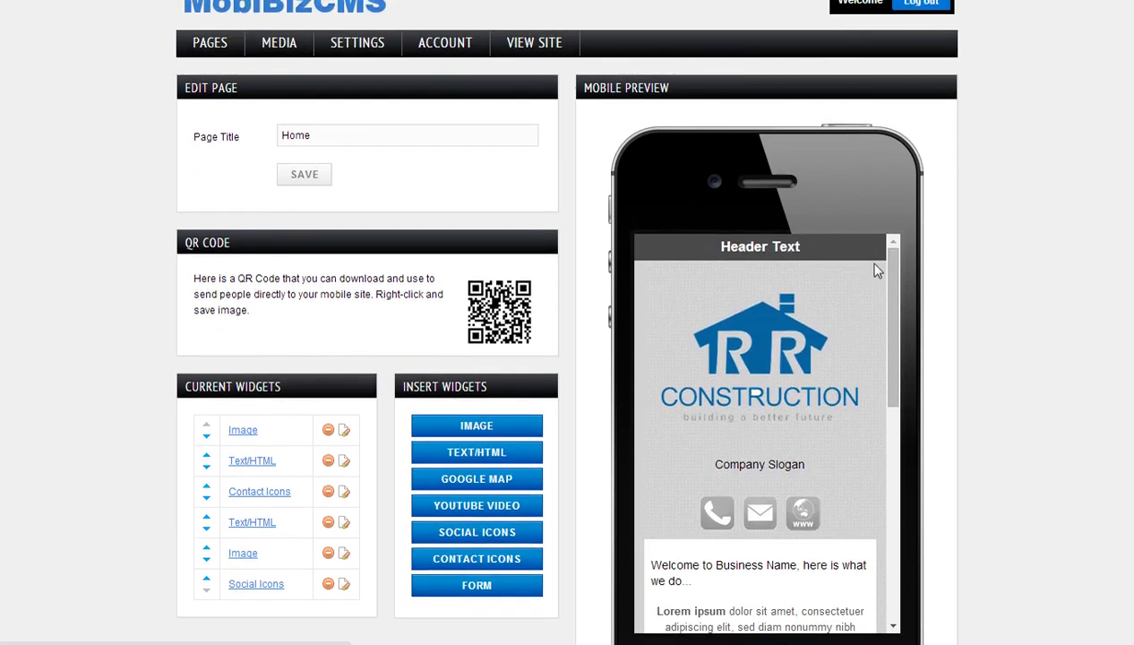
mouse_move(898, 299)
left_mouse_down()
mouse_move(896, 529)
mouse_move(904, 314)
left_mouse_up()
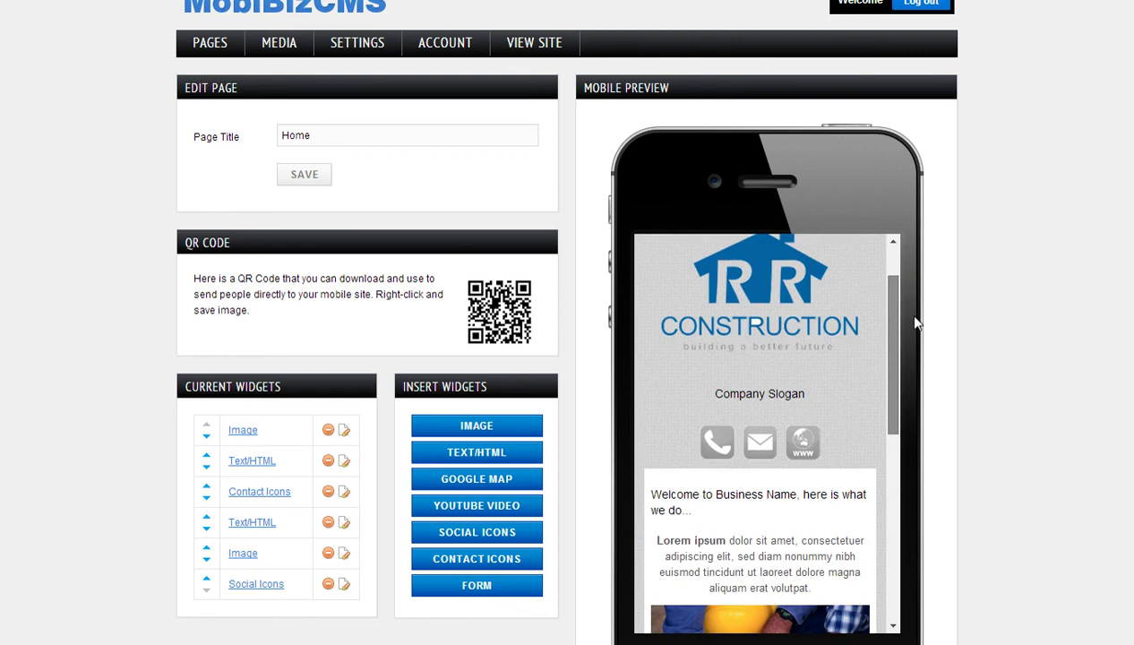